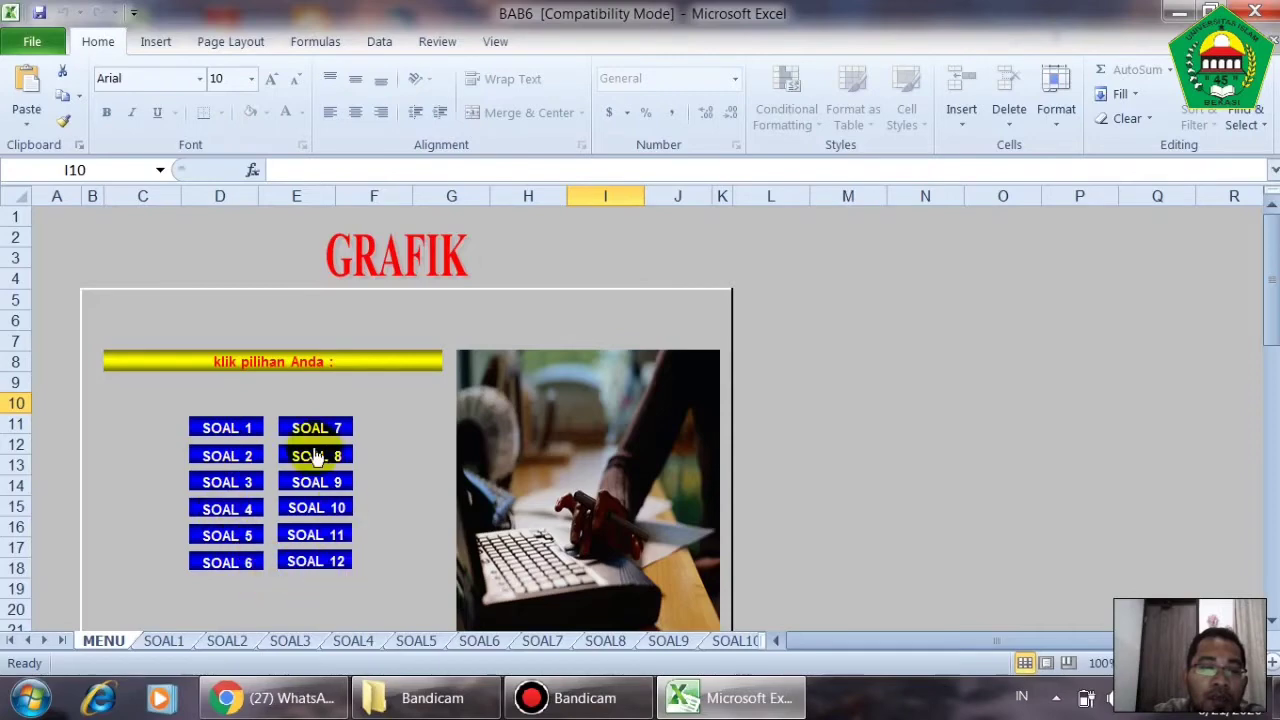
- On the SOAL1 sheet, insert a 2-D clustered column chart from the Nama Sales and Jumlah data in C6:D11
left_click(170, 640)
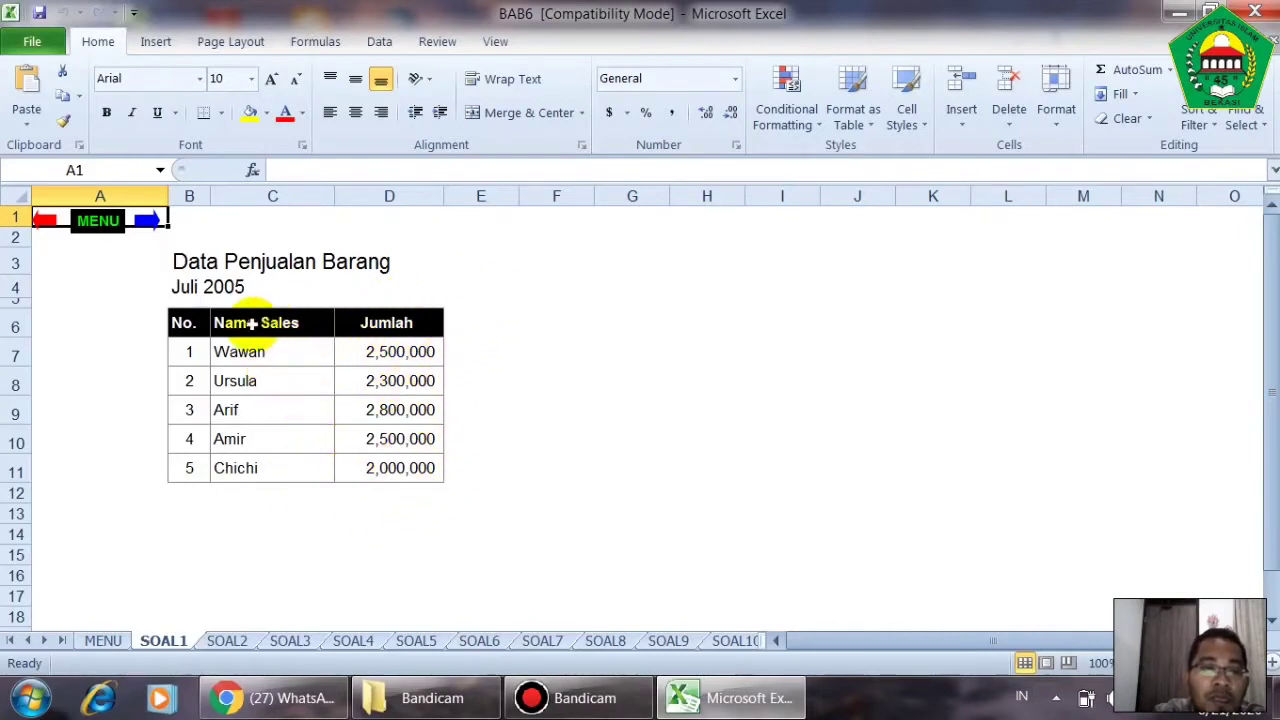
left_click_drag(252, 323, 398, 468)
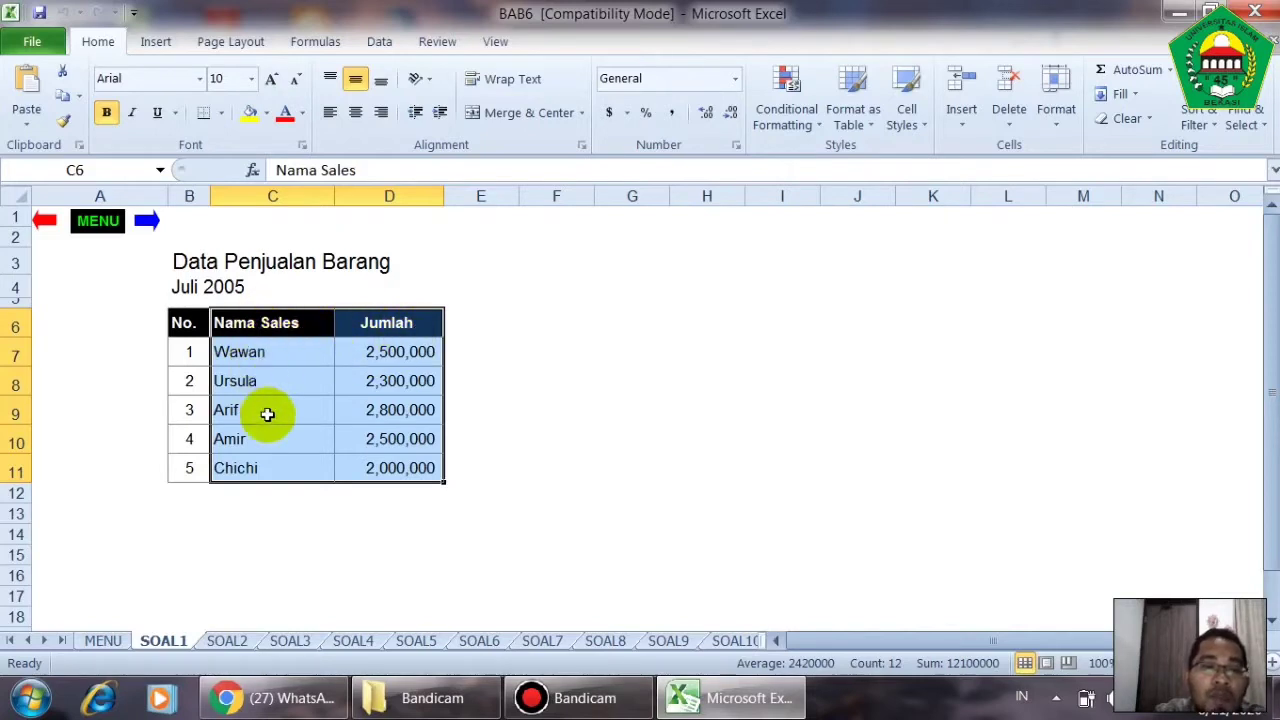
left_click(157, 42)
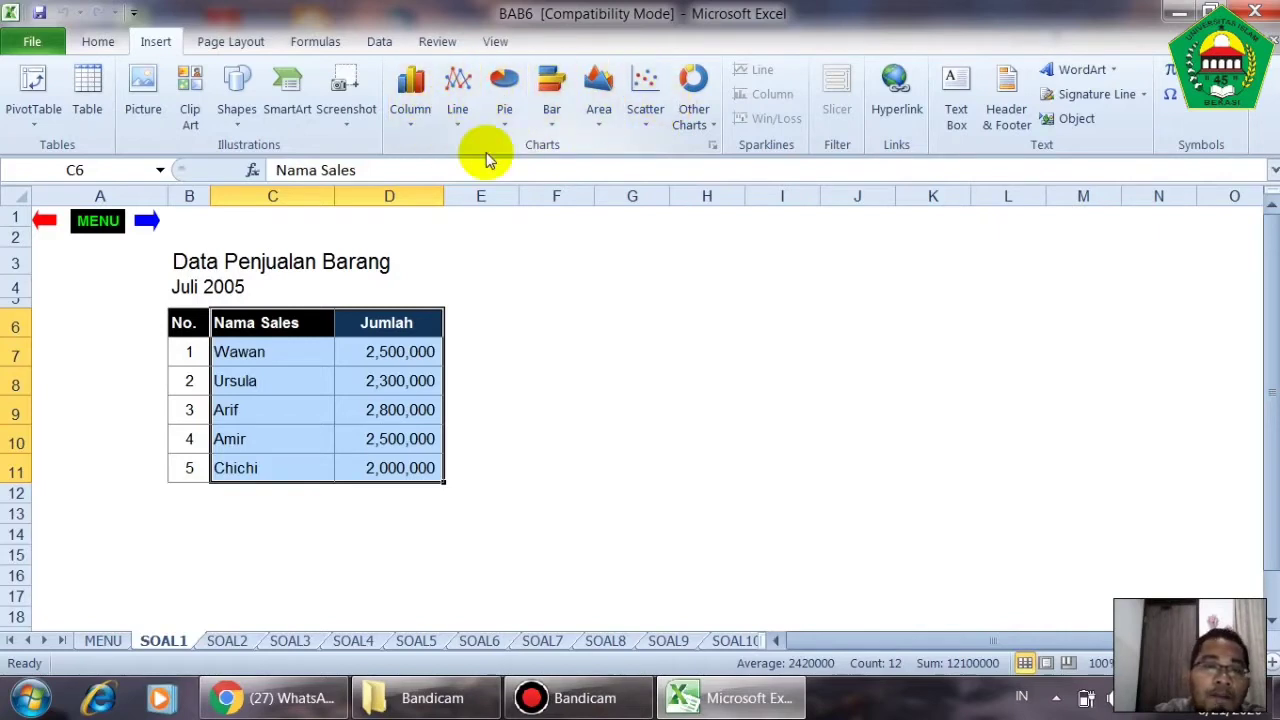
left_click(418, 116)
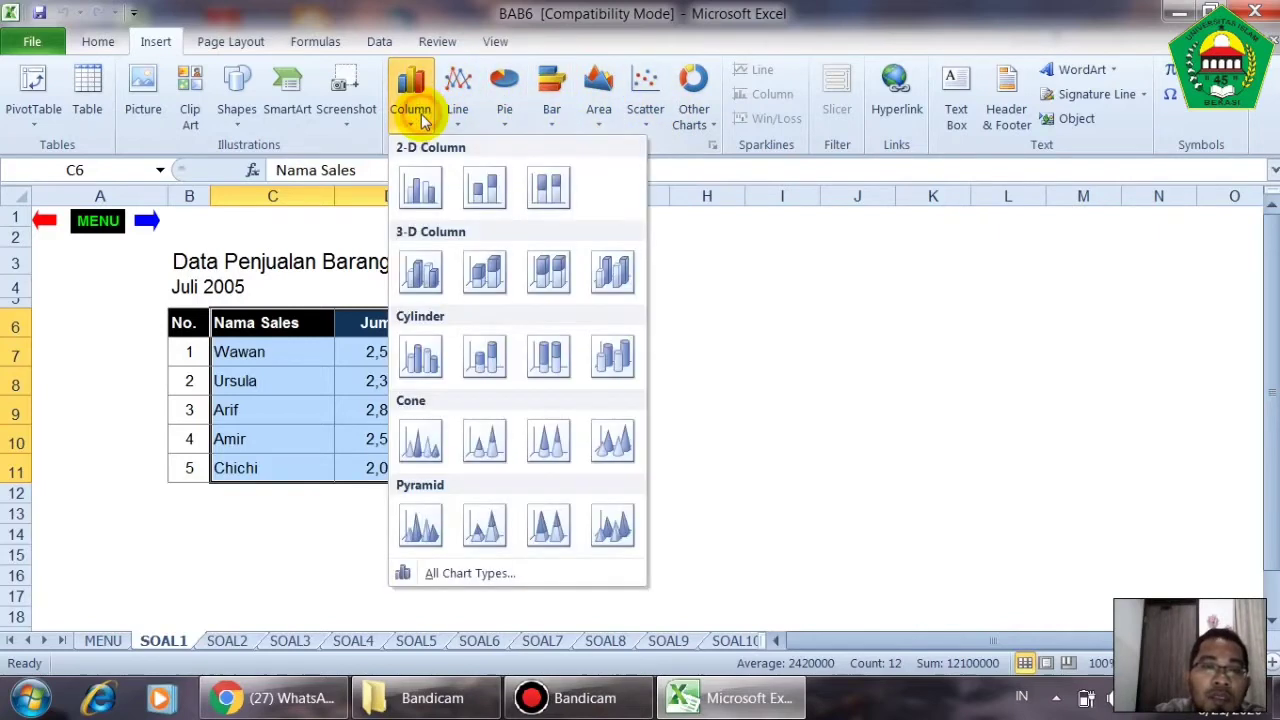
left_click(422, 192)
- Move the column chart to the right of the sales table so that it no longer covers the data
left_click(580, 260)
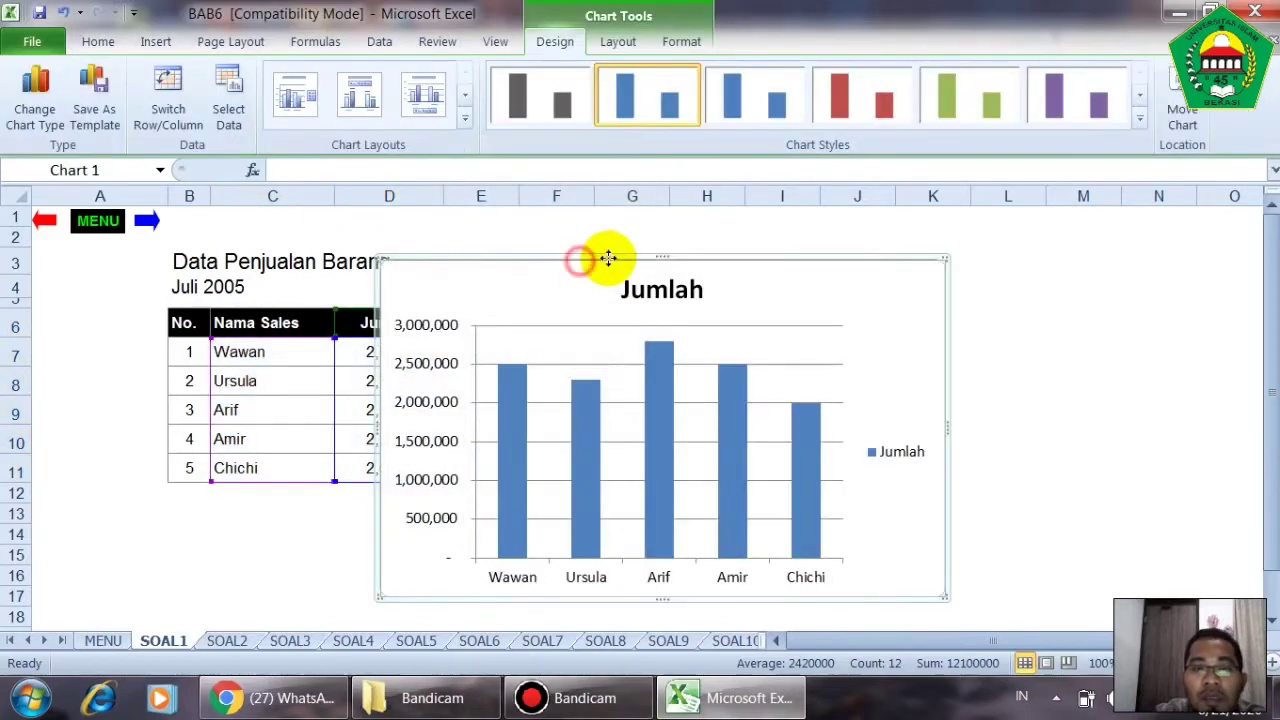
left_click_drag(608, 258, 740, 257)
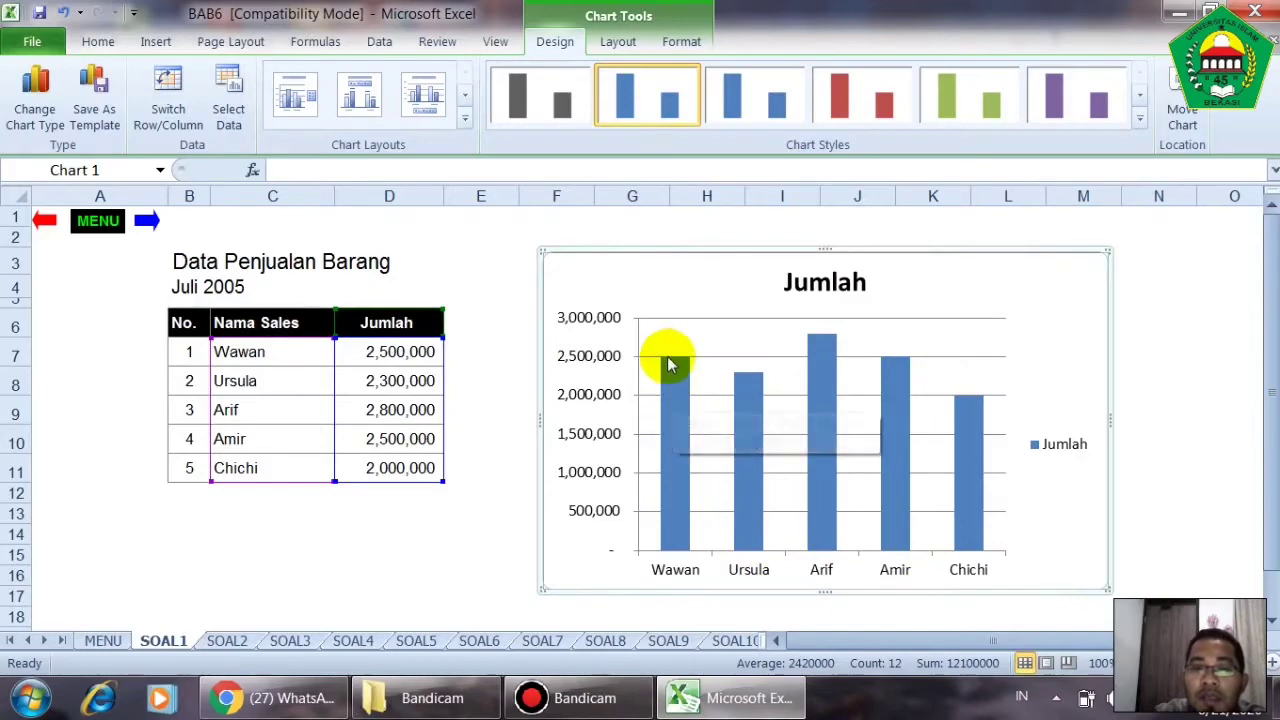
mouse_move(676, 372)
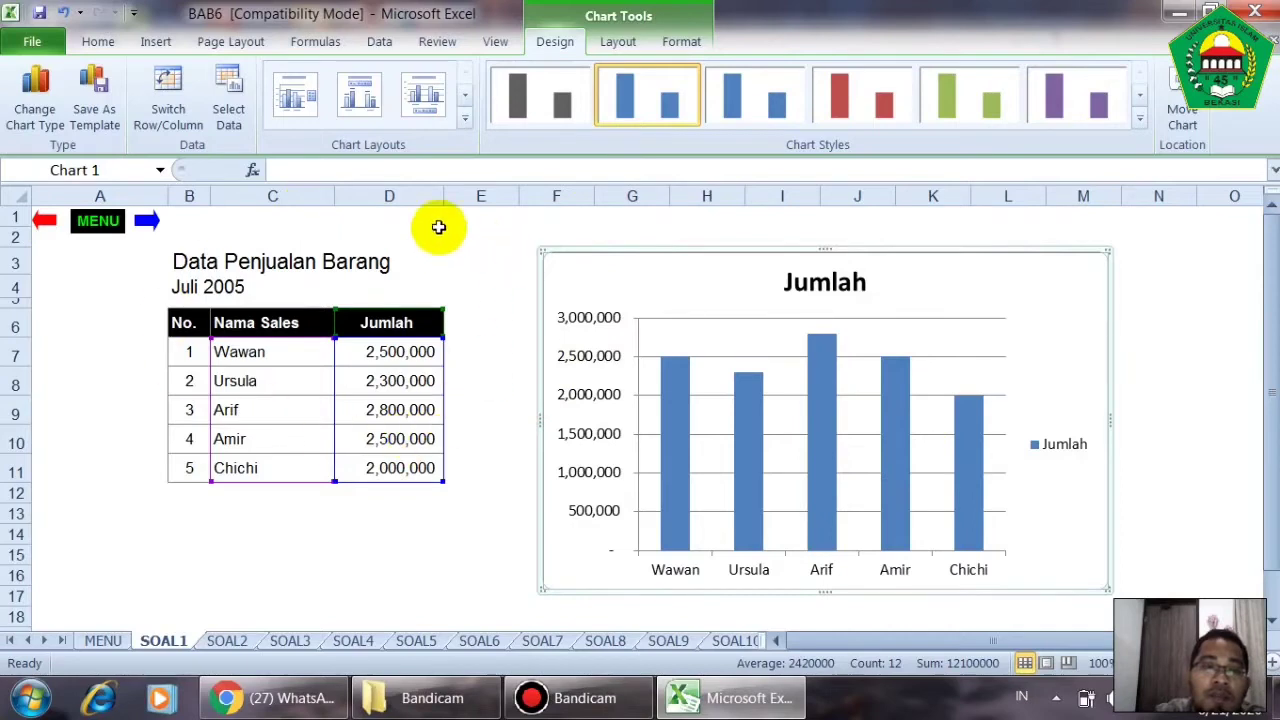
- Add a primary horizontal axis title below the axis of the chart with the text "Nama Sales"
left_click(617, 42)
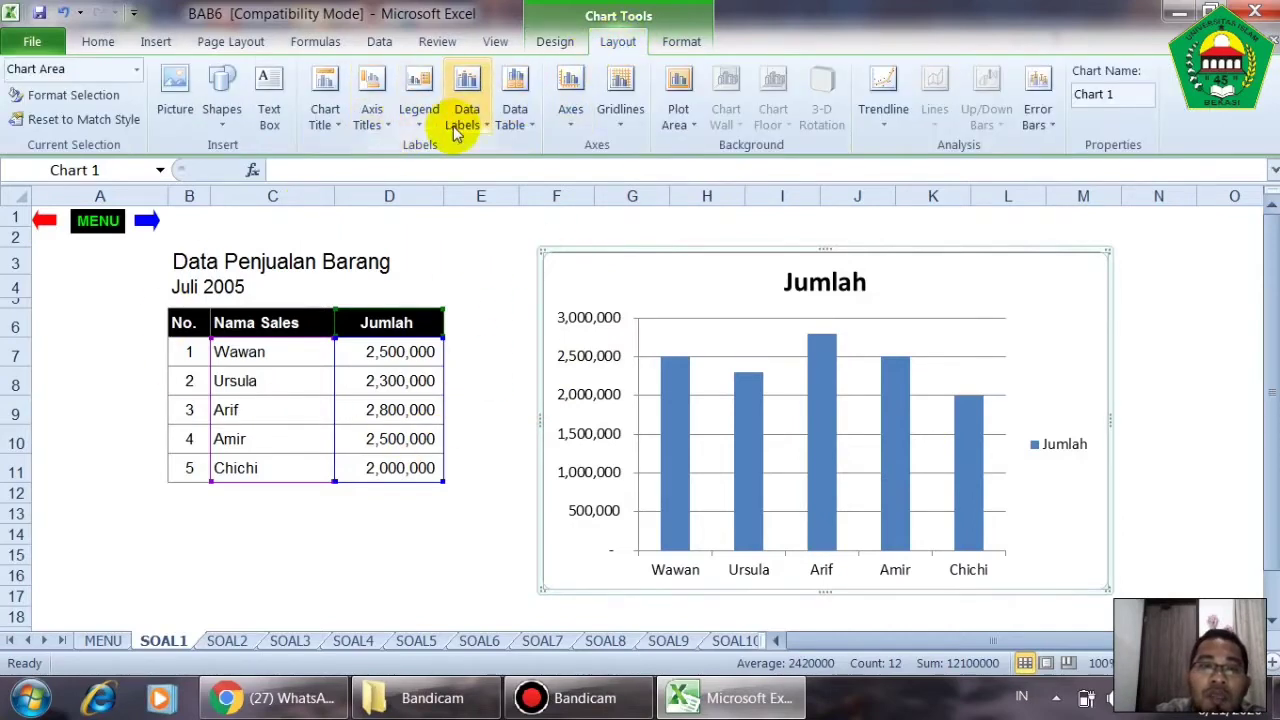
left_click(366, 130)
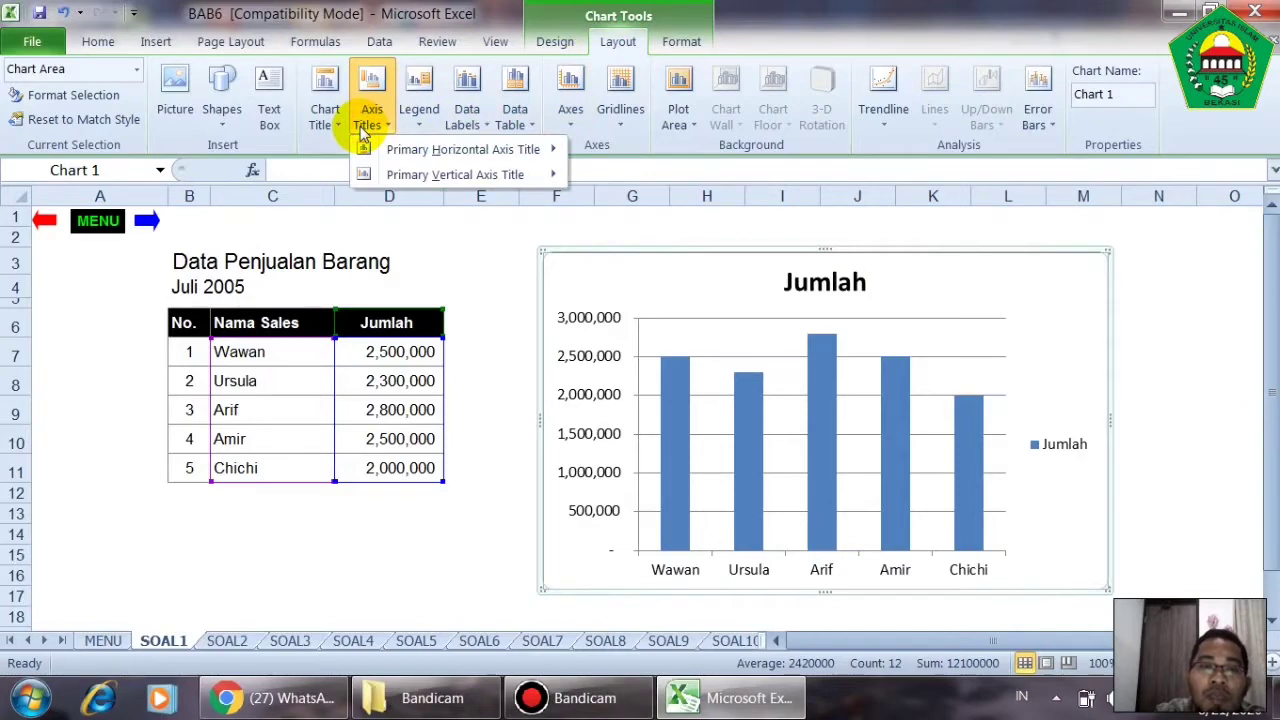
mouse_move(445, 152)
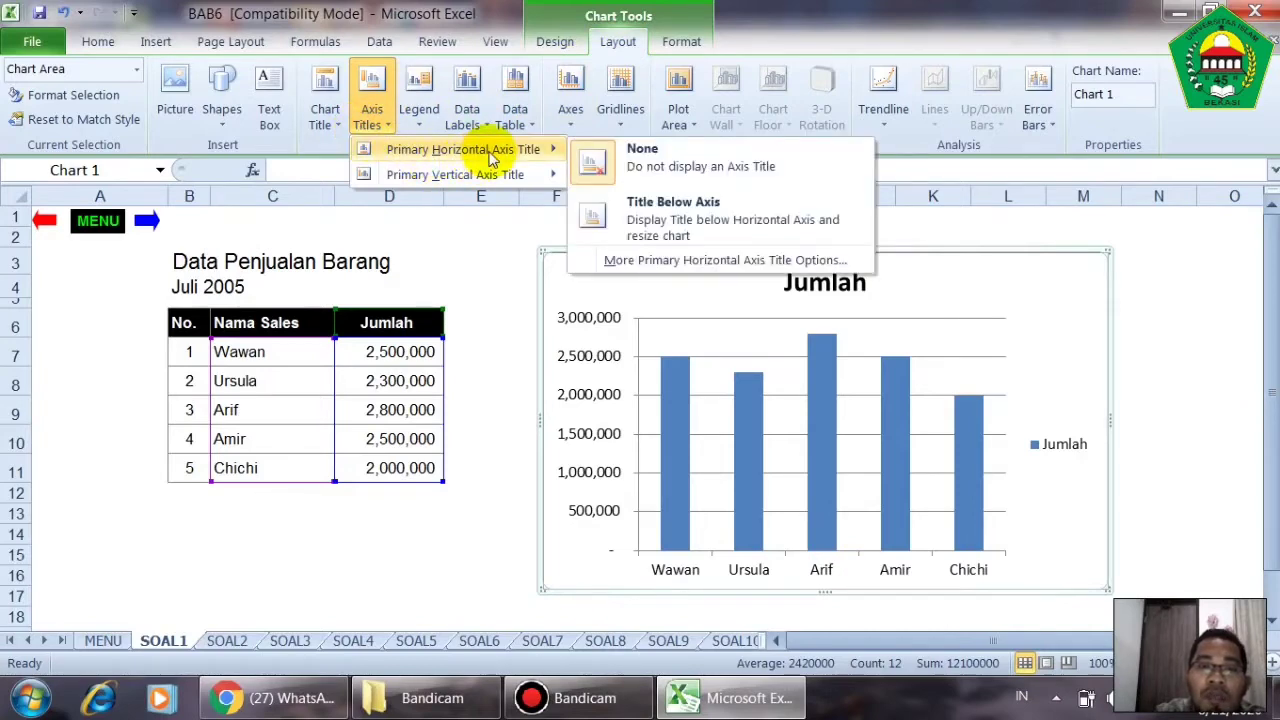
left_click(667, 218)
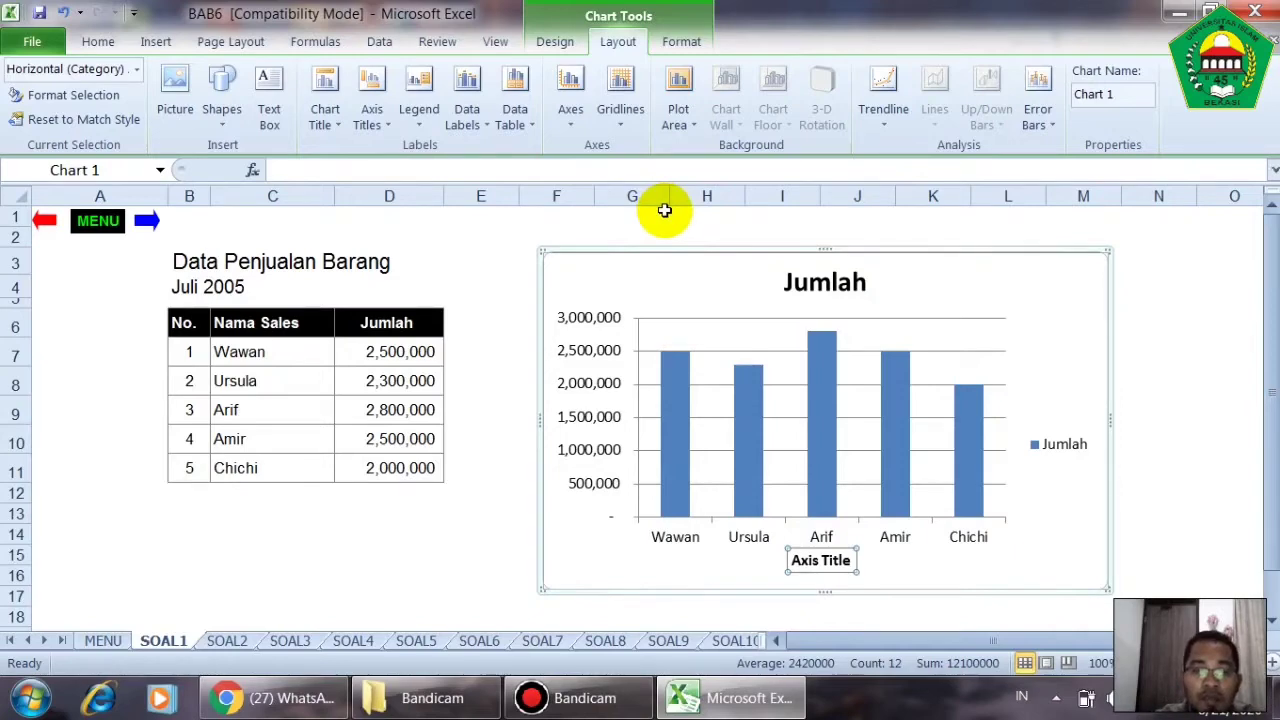
type("Nama Sales")
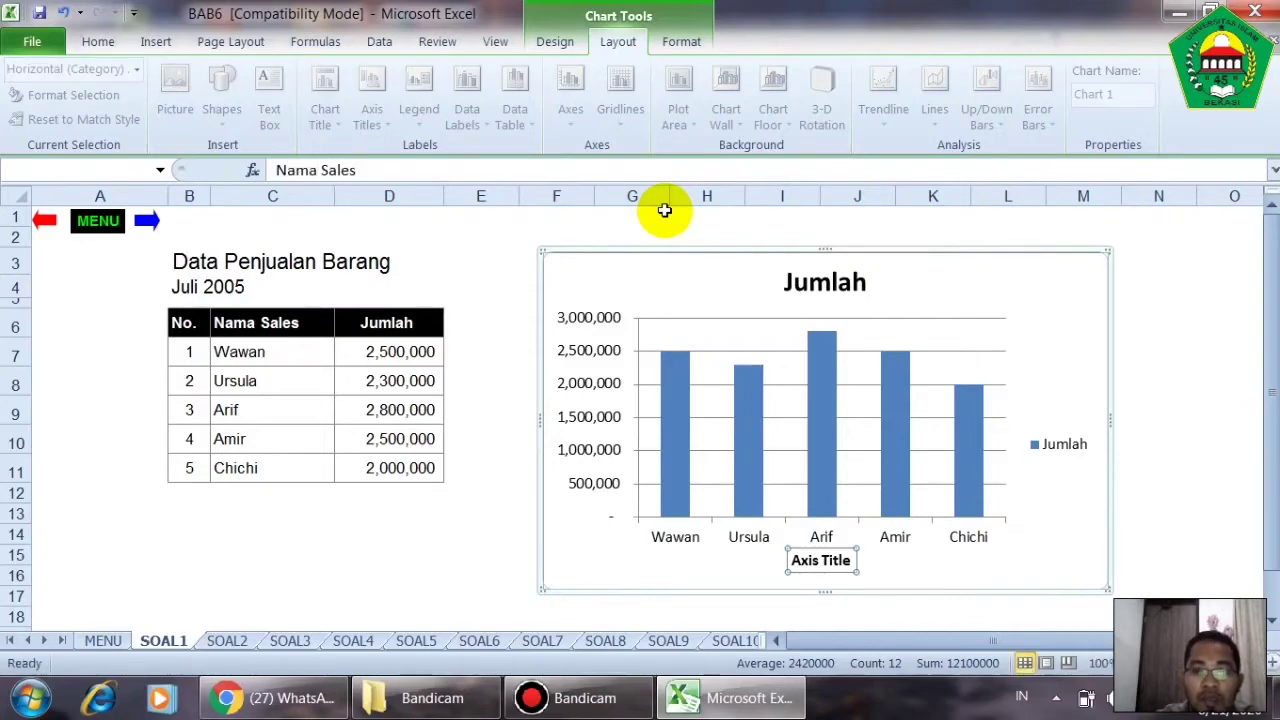
key("Return")
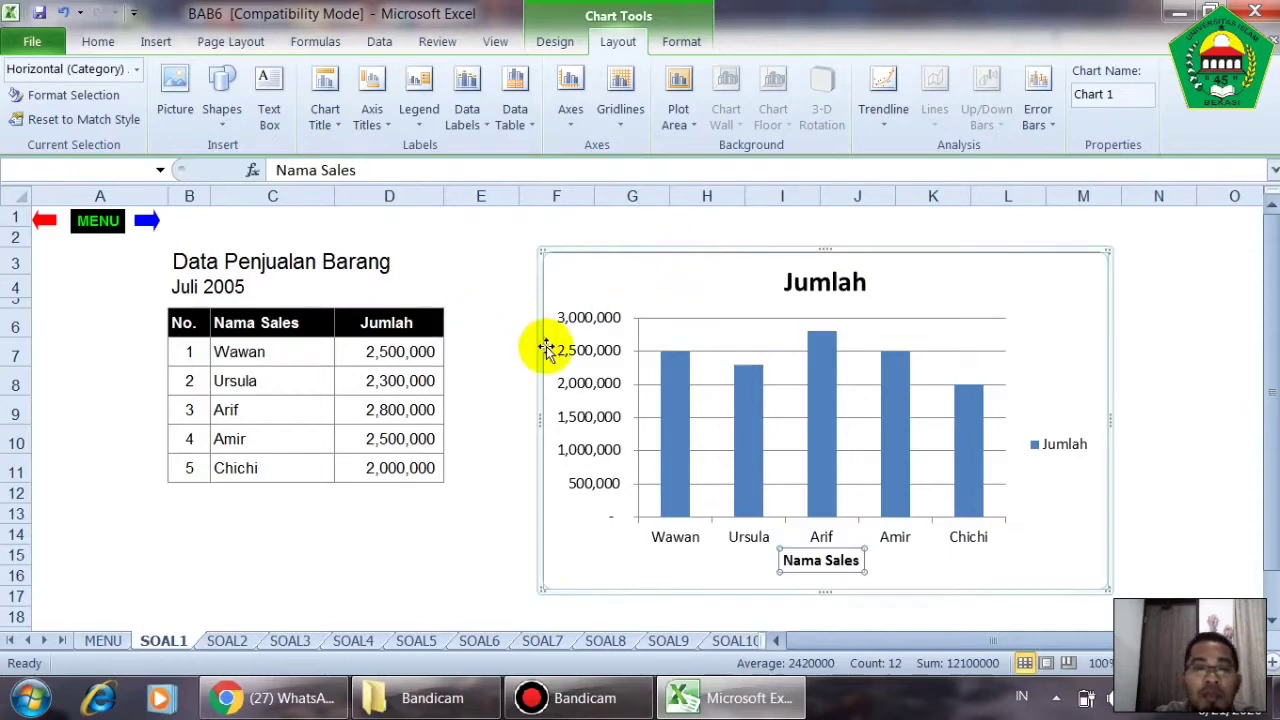
- Add a rotated primary vertical axis title to the chart with the text "Jumlah"
left_click(371, 117)
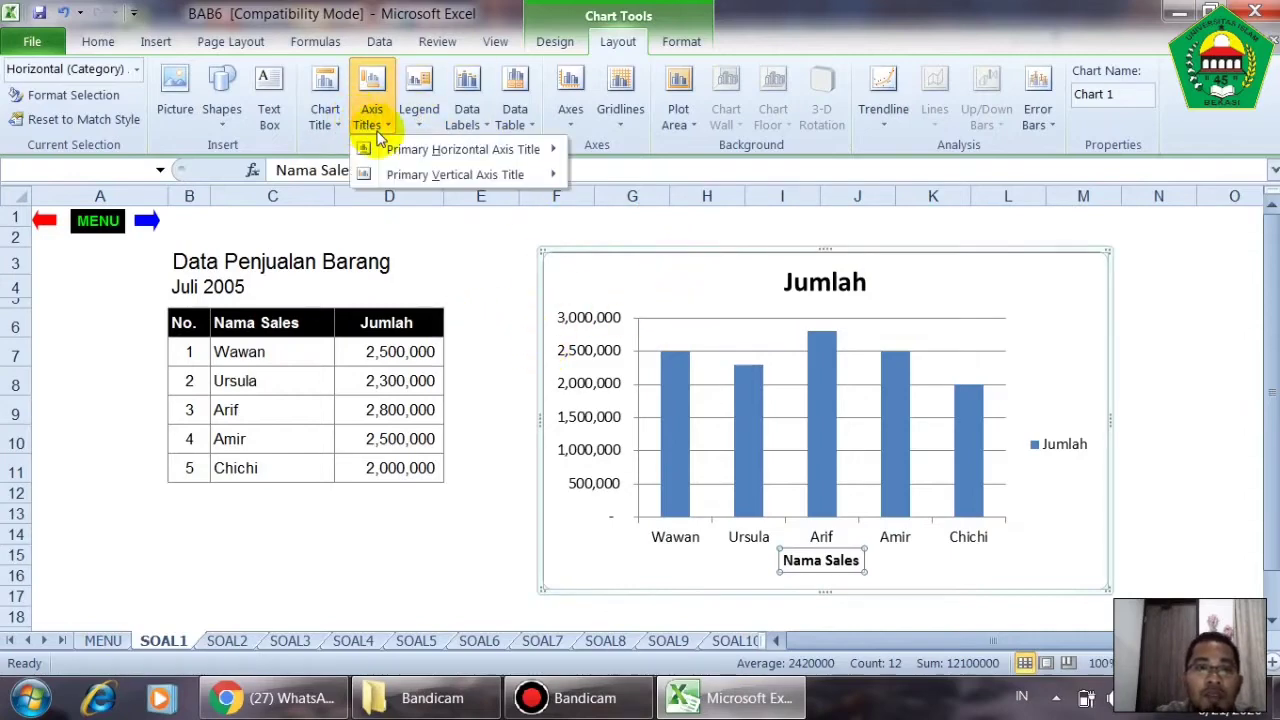
mouse_move(460, 181)
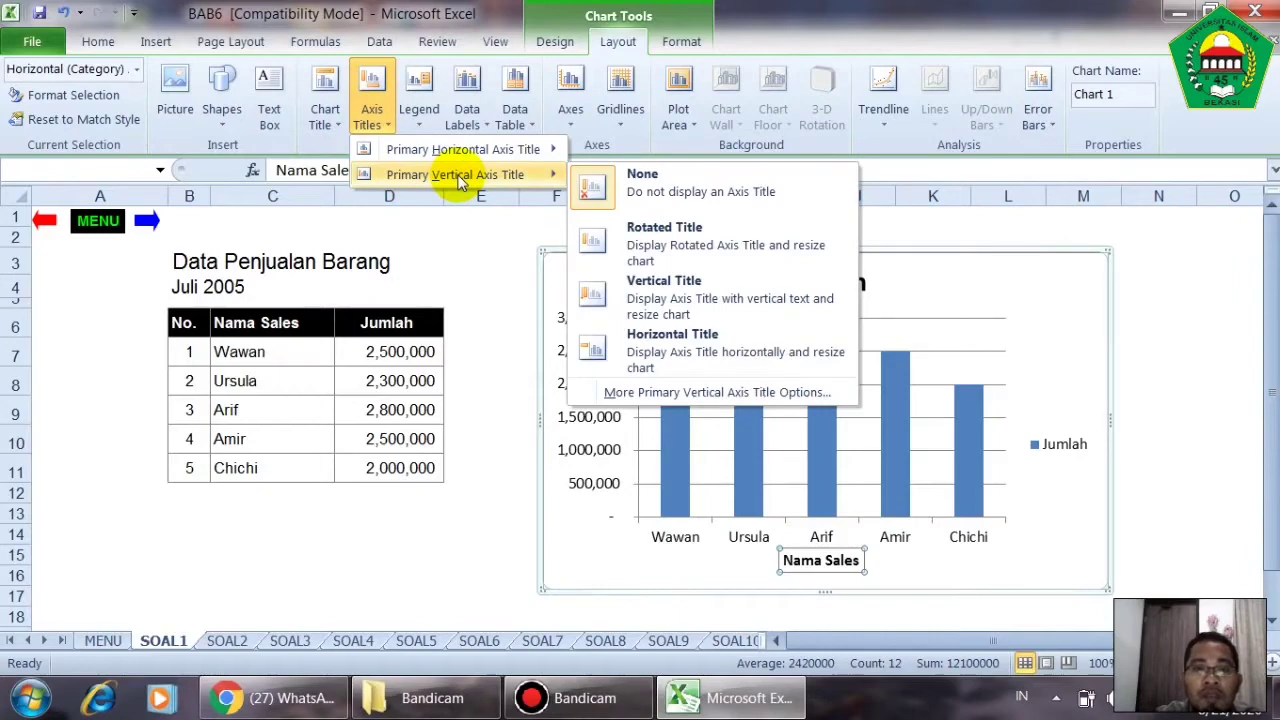
left_click(697, 250)
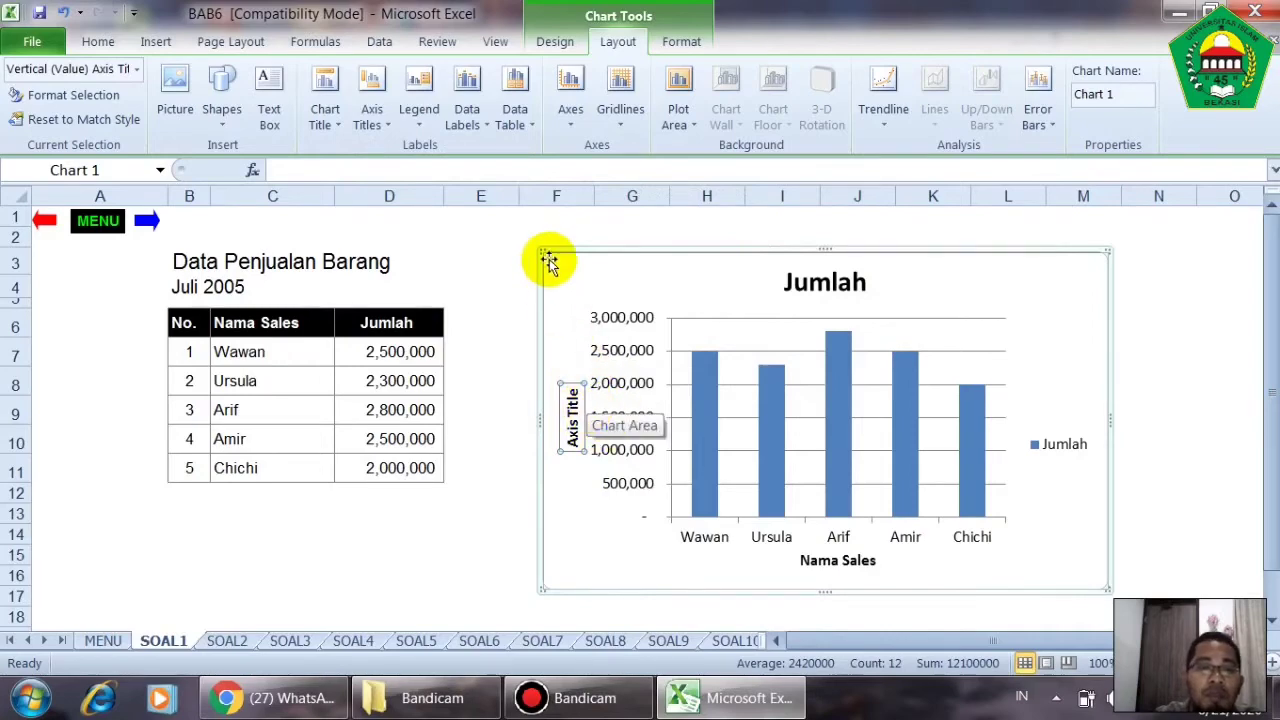
type("Jumlah")
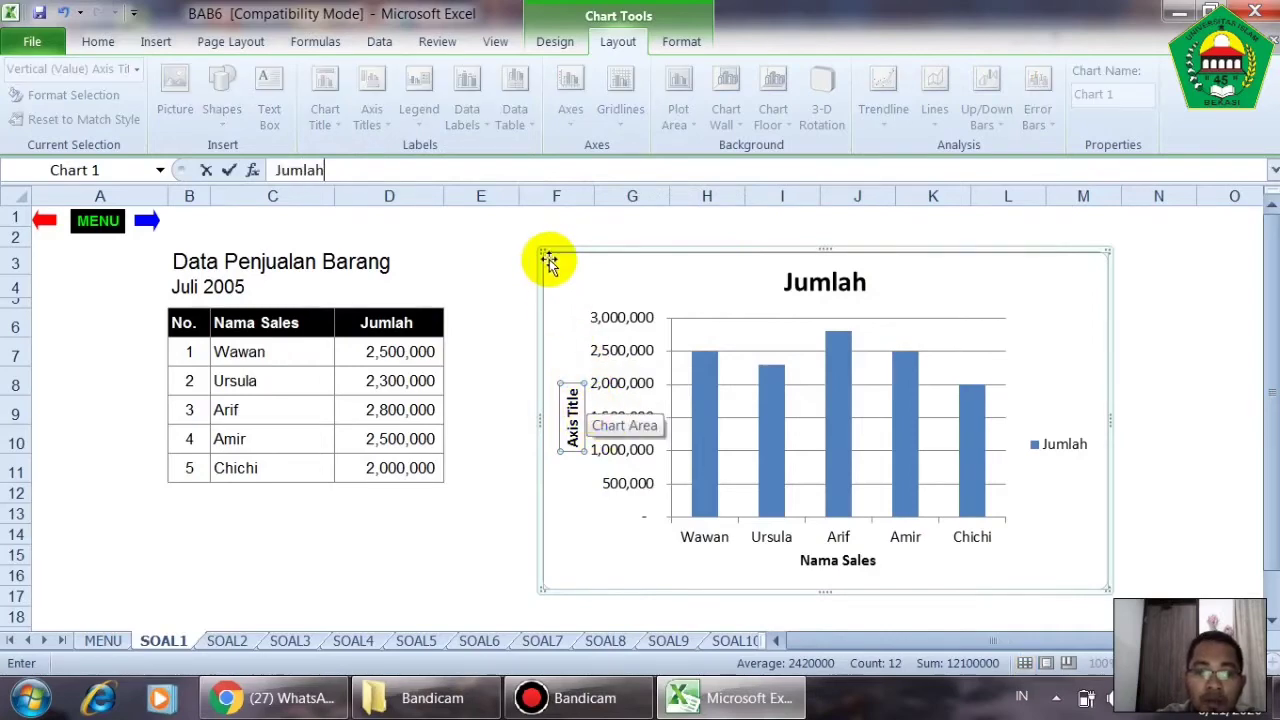
key("Return")
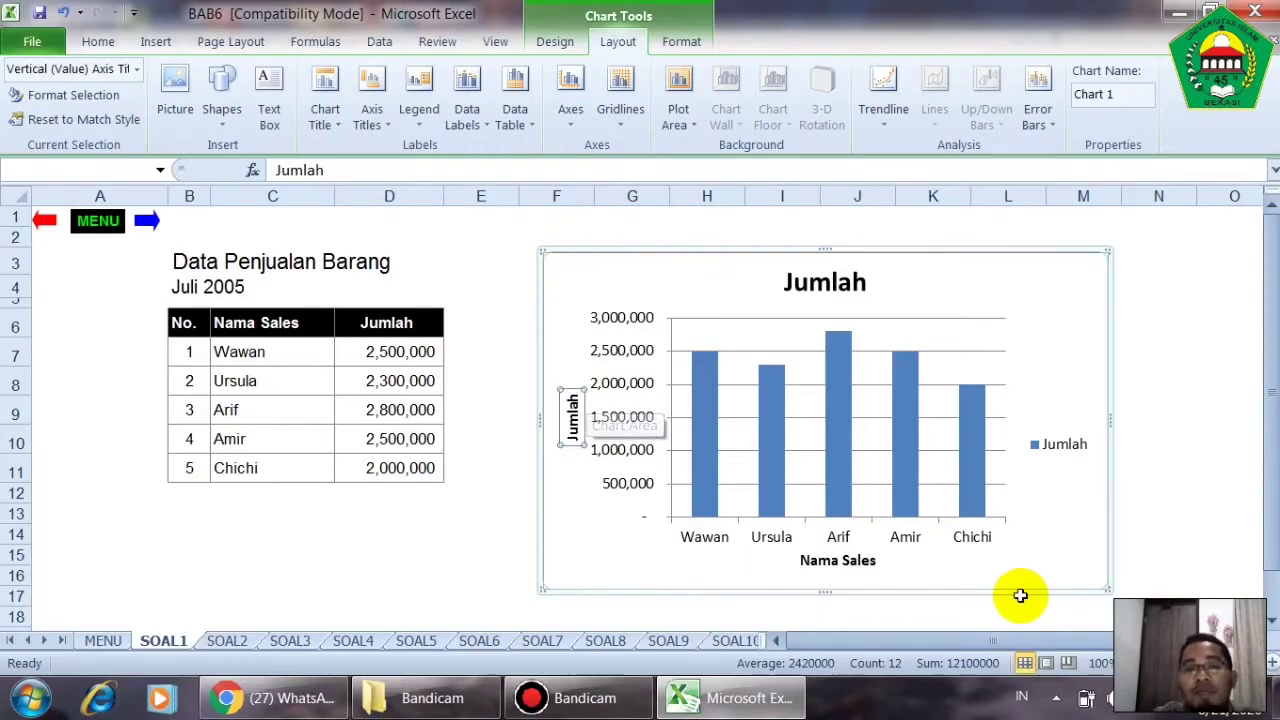
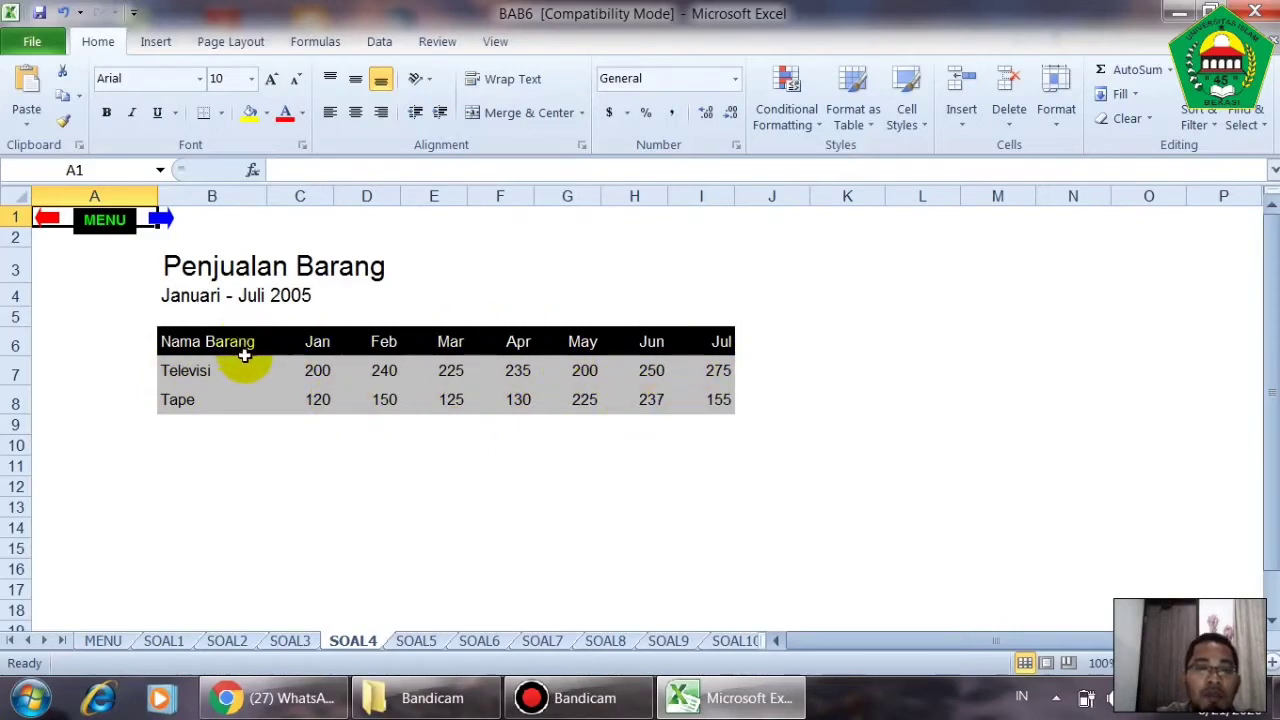
- Insert a 2-D clustered column chart from B6:I8 on the SOAL4 sheet and move it to the right, clear of the Nama Barang column
left_click_drag(207, 341, 710, 396)
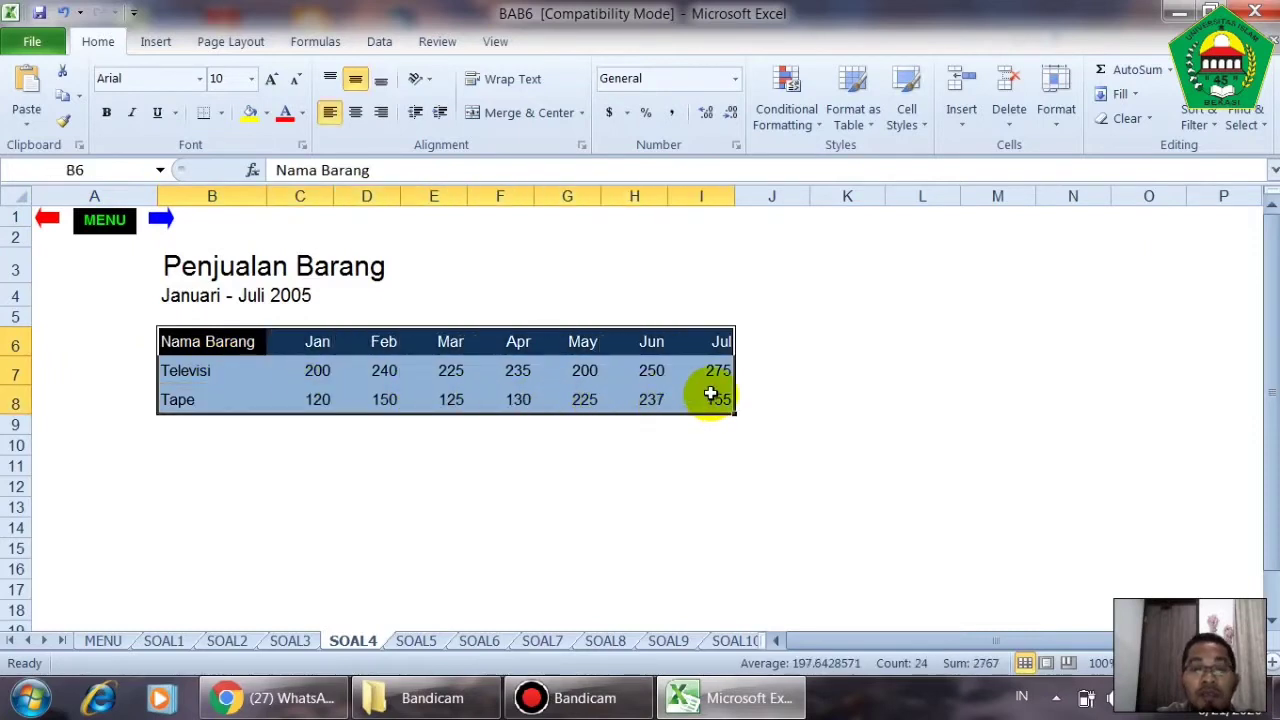
left_click(157, 46)
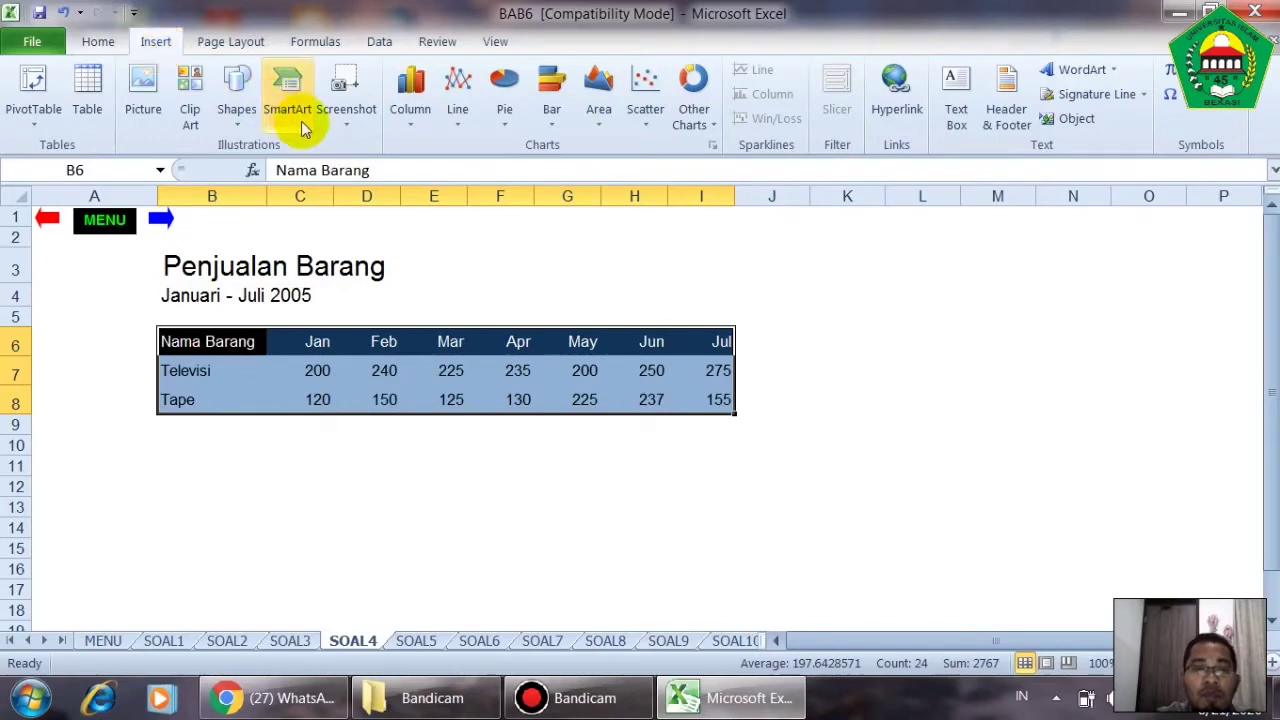
left_click(410, 128)
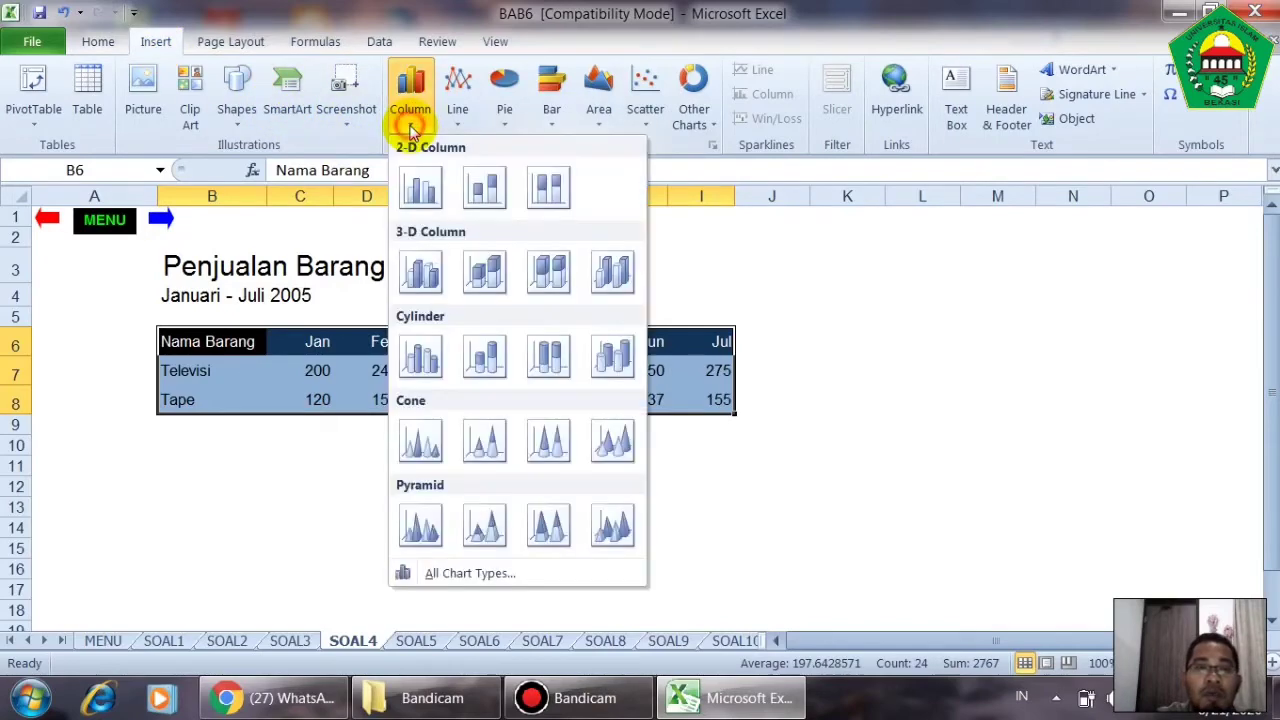
left_click(421, 186)
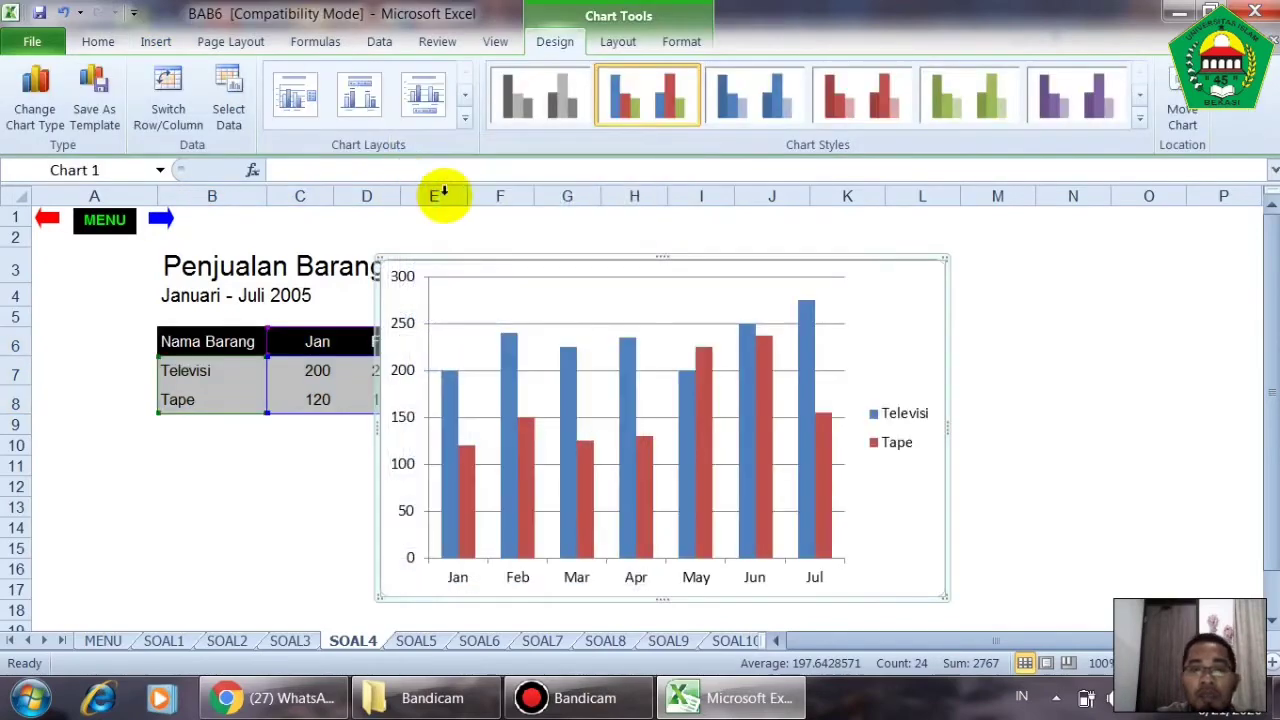
left_click_drag(497, 260, 756, 266)
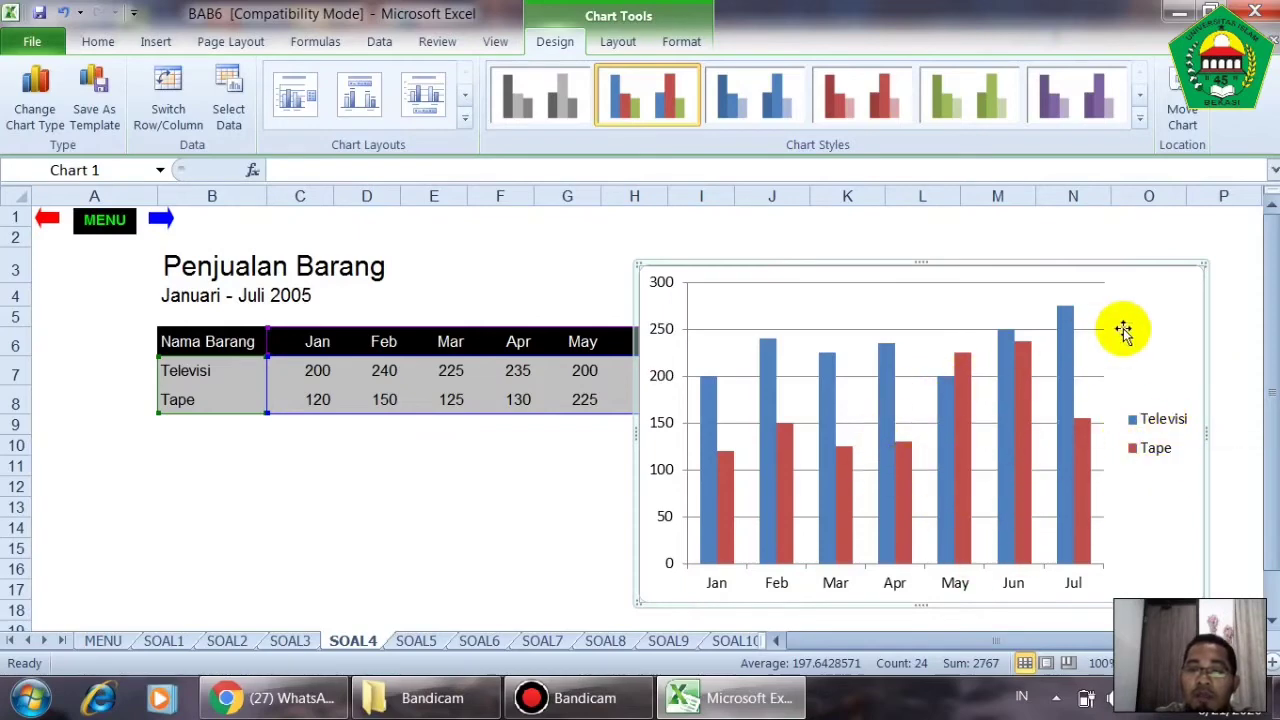
- Try switching rows and columns in the SOAL4 chart's data source so the months form the series, and undo the switch
right_click(1153, 324)
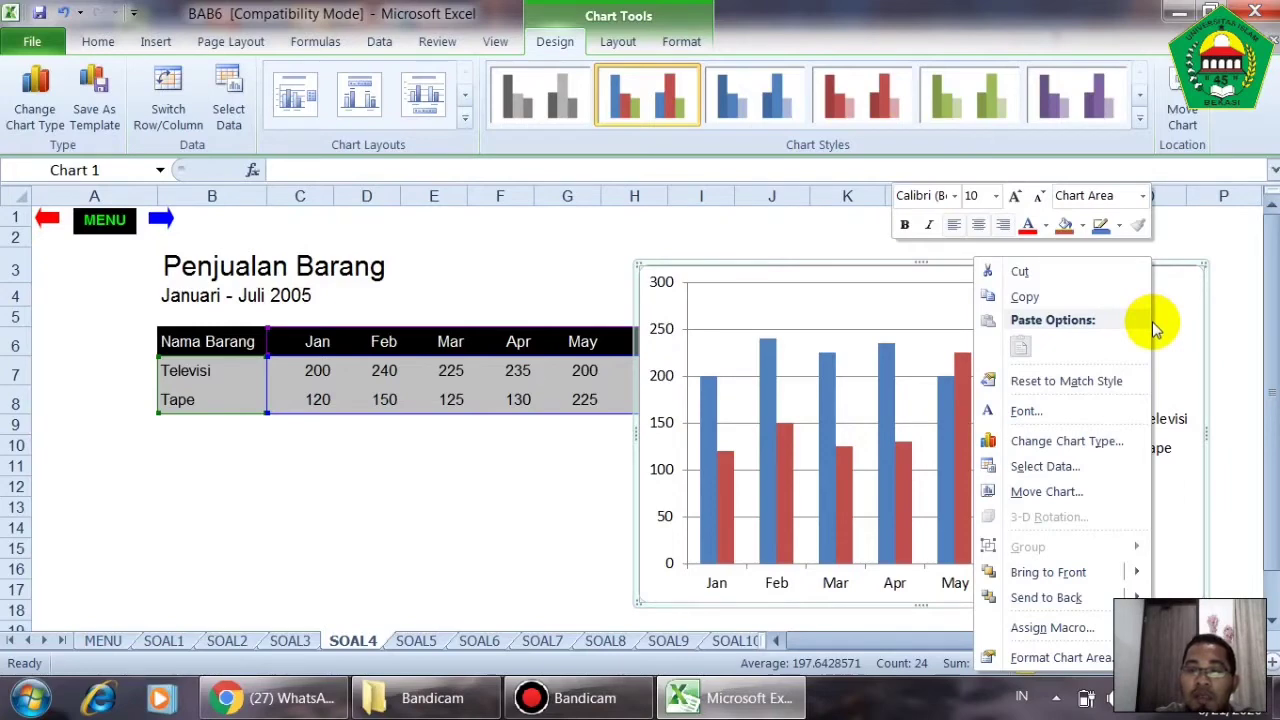
left_click(1073, 470)
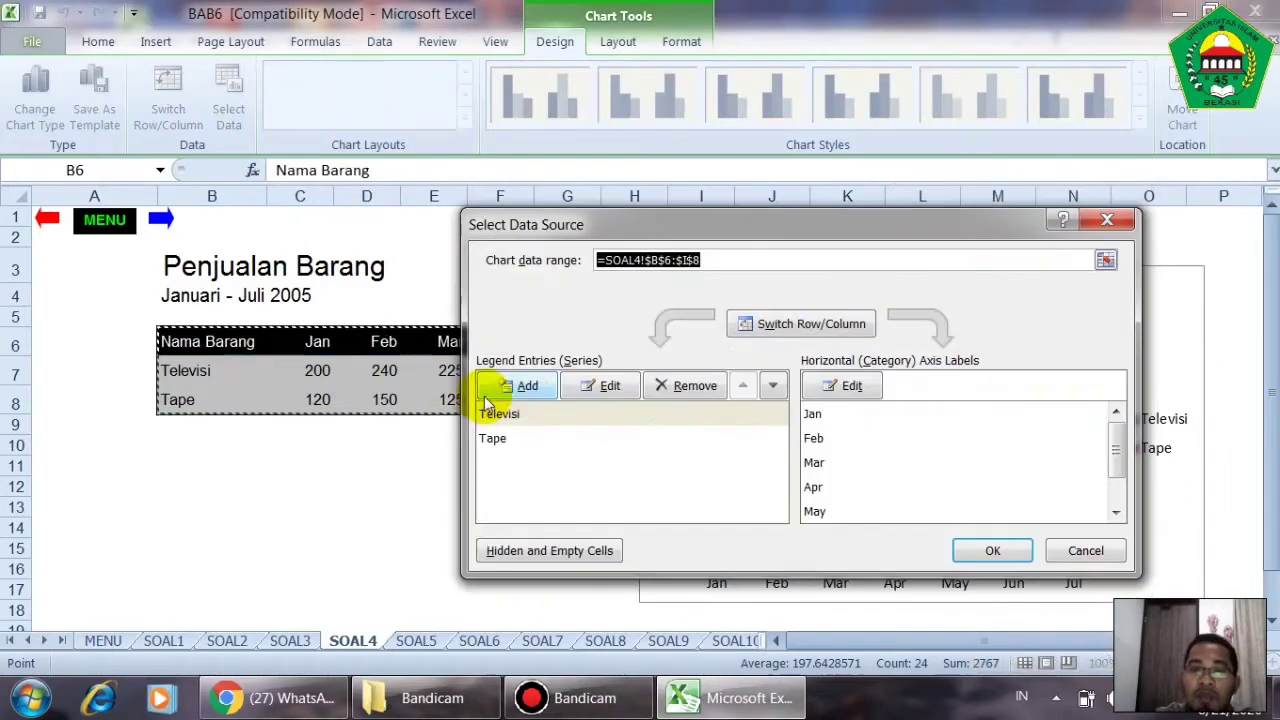
left_click(800, 326)
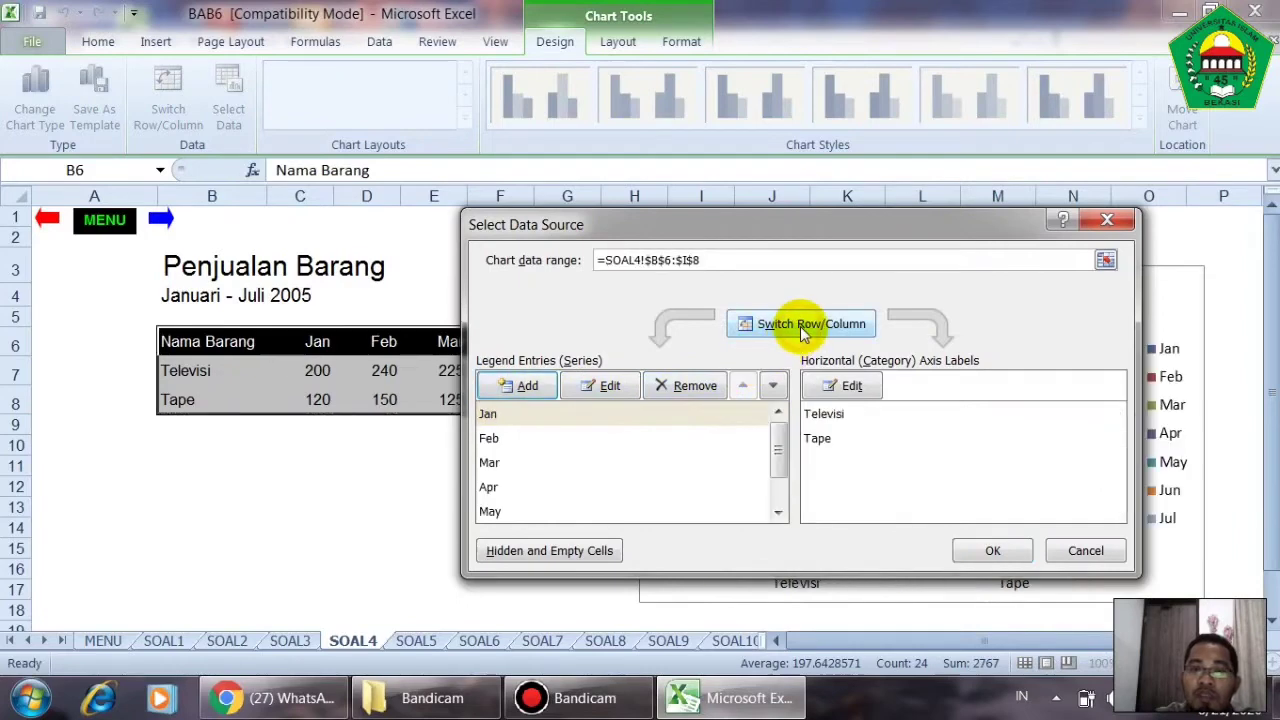
left_click(975, 551)
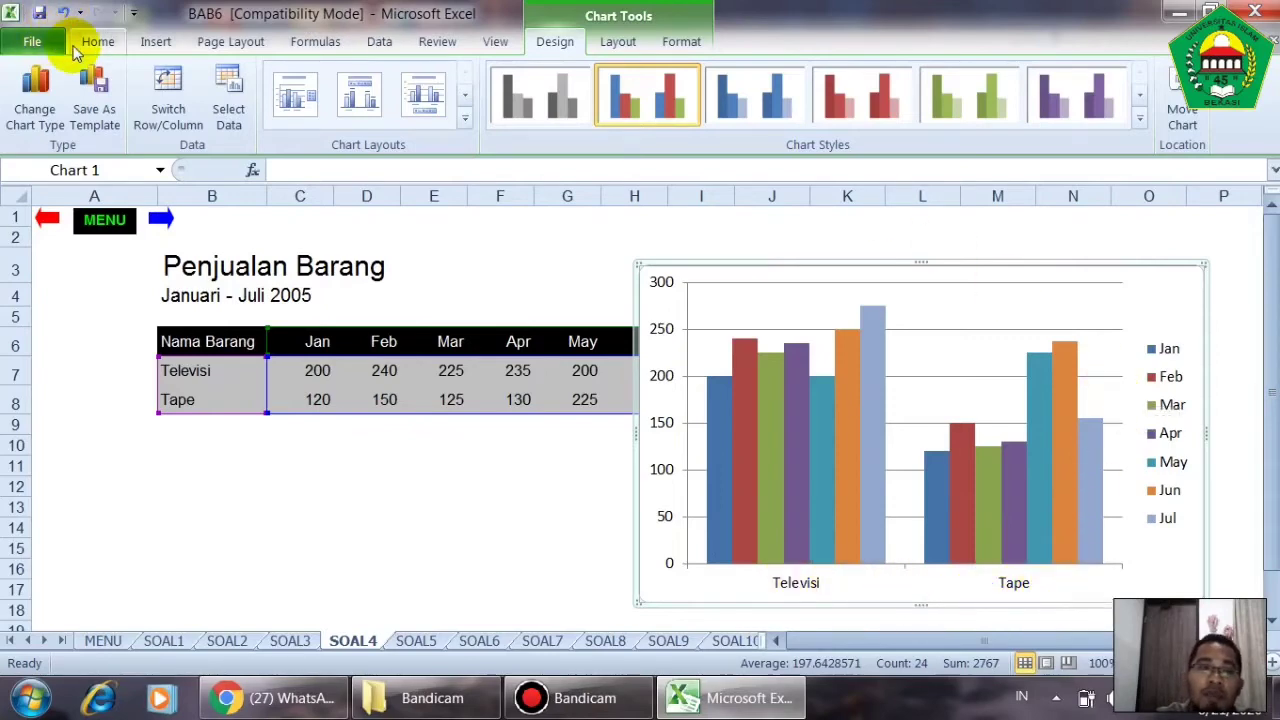
left_click(61, 13)
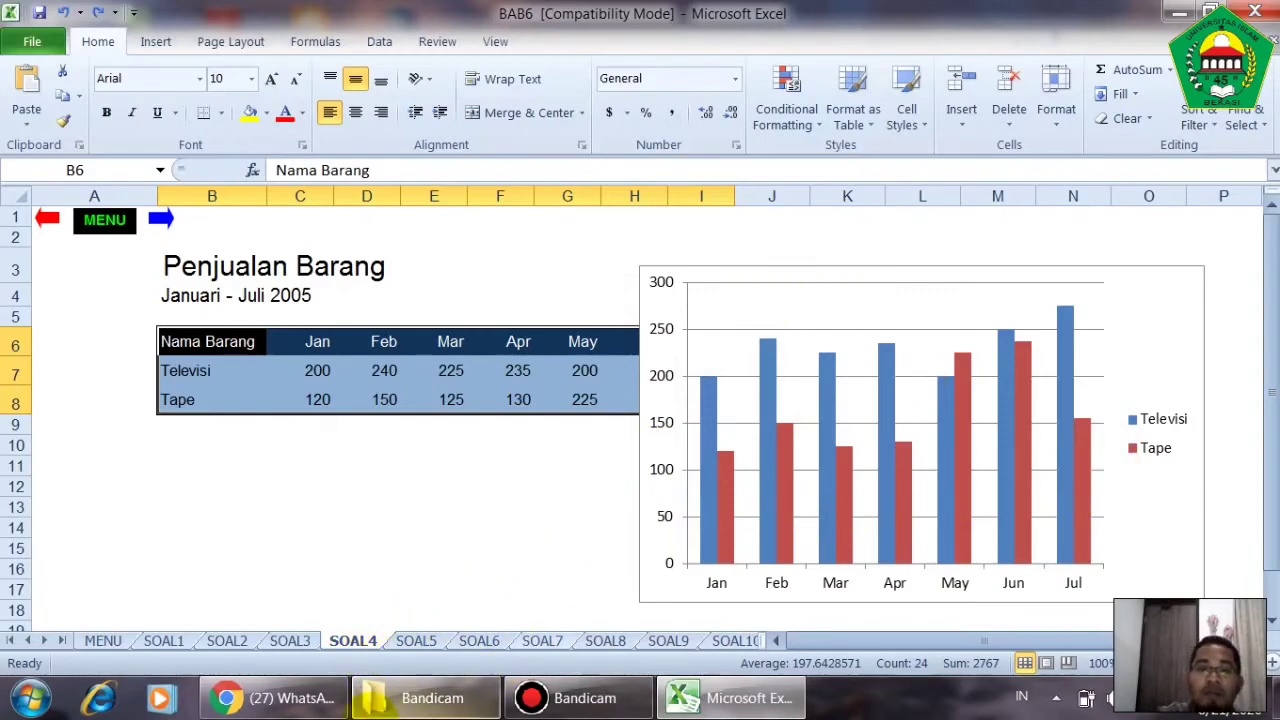
- On the SOAL5 sheet, insert a 2-D clustered column chart from B5:D12 and move it to the right of the table
left_click(416, 641)
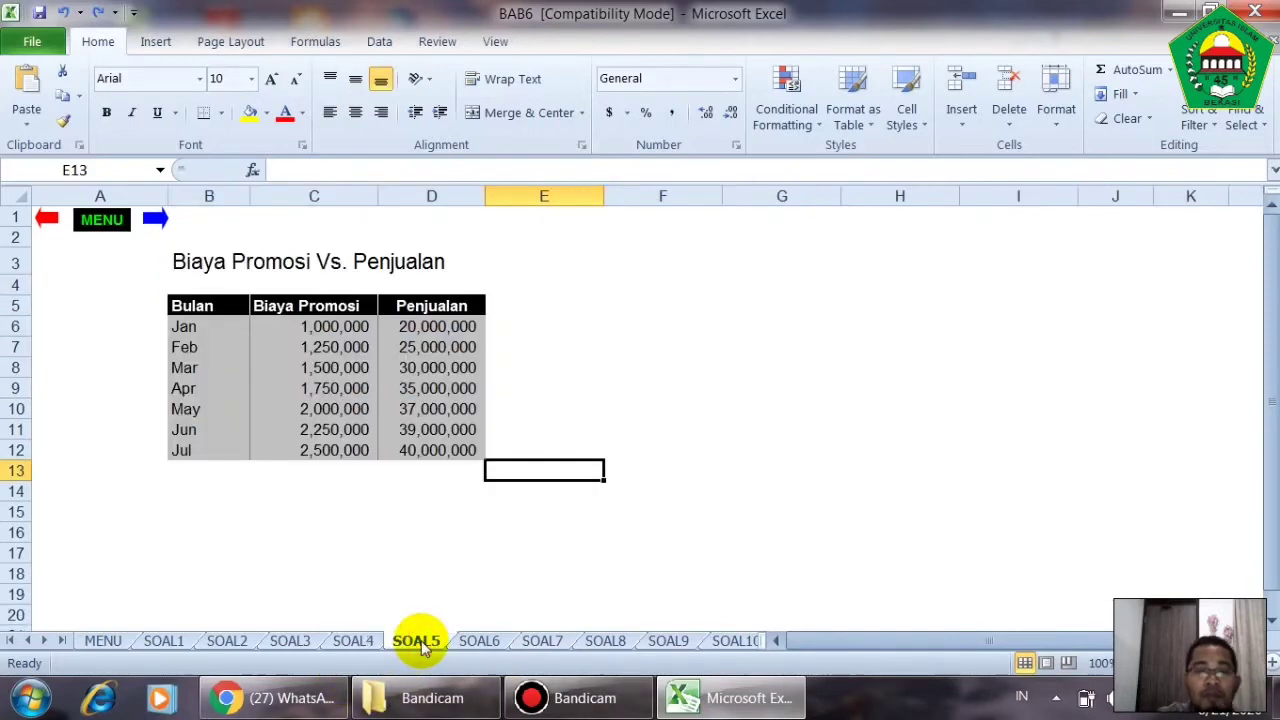
left_click_drag(235, 306, 409, 451)
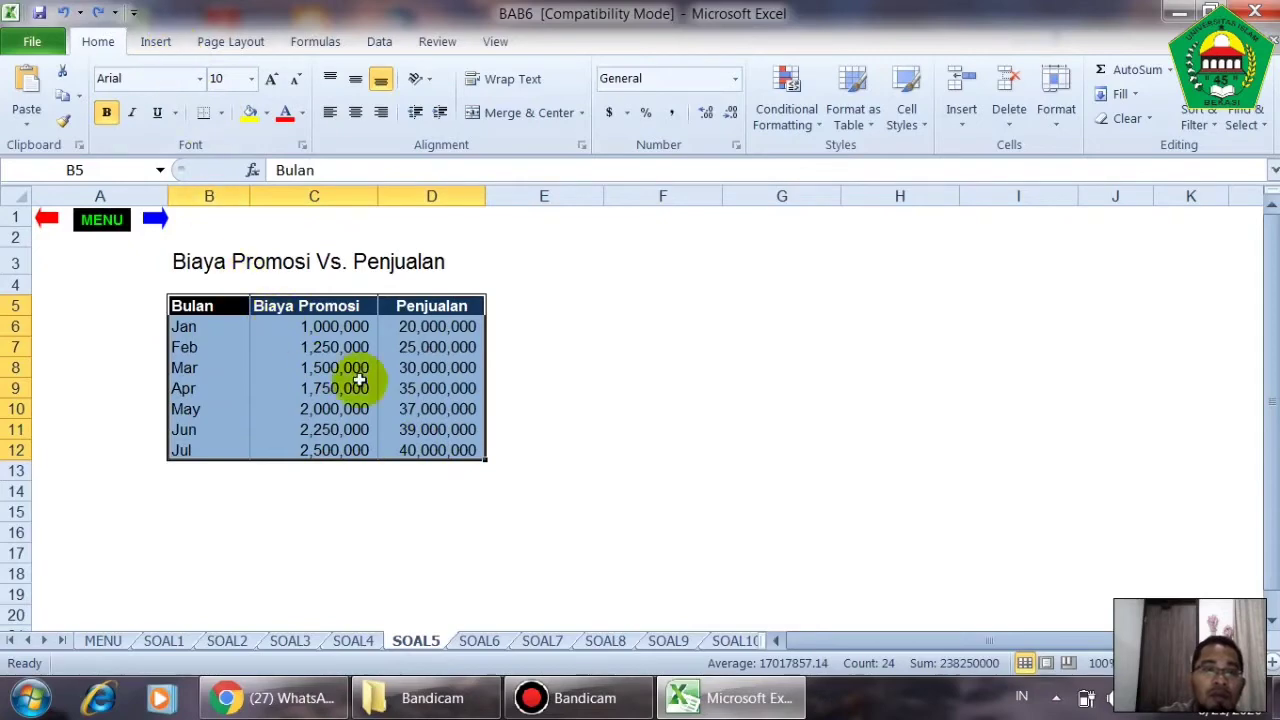
left_click(152, 42)
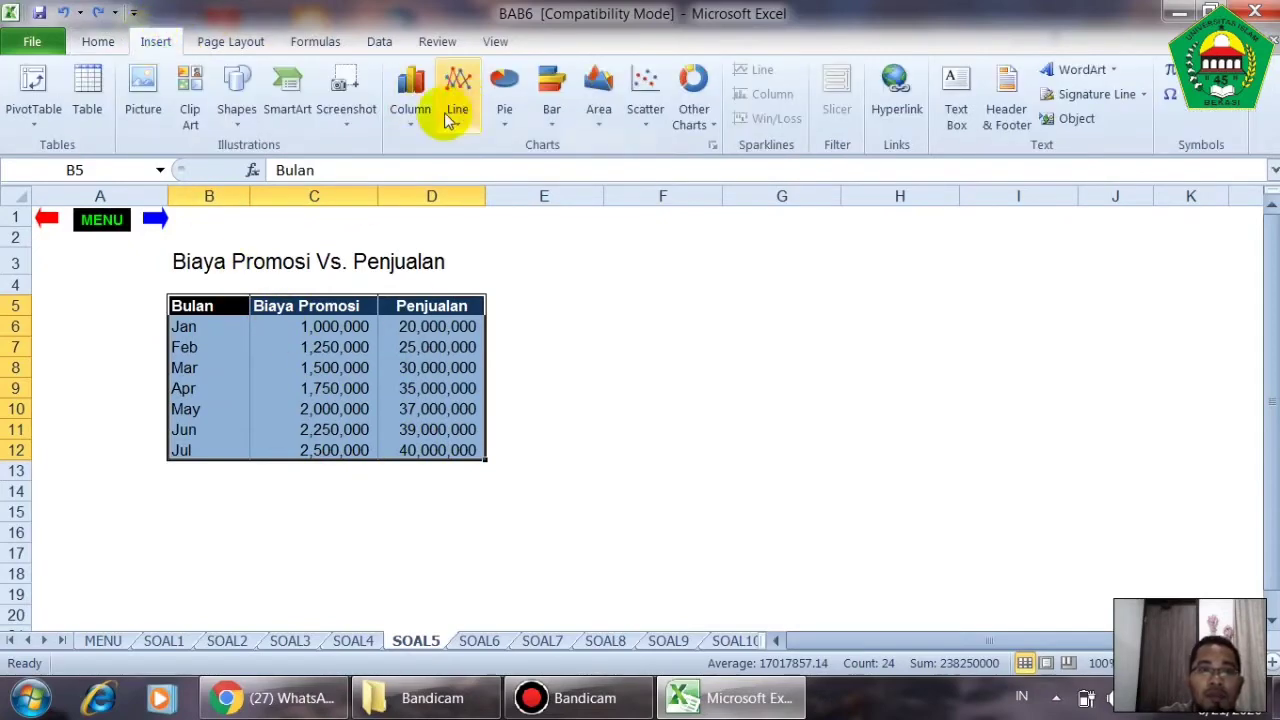
left_click(410, 100)
left_click(422, 188)
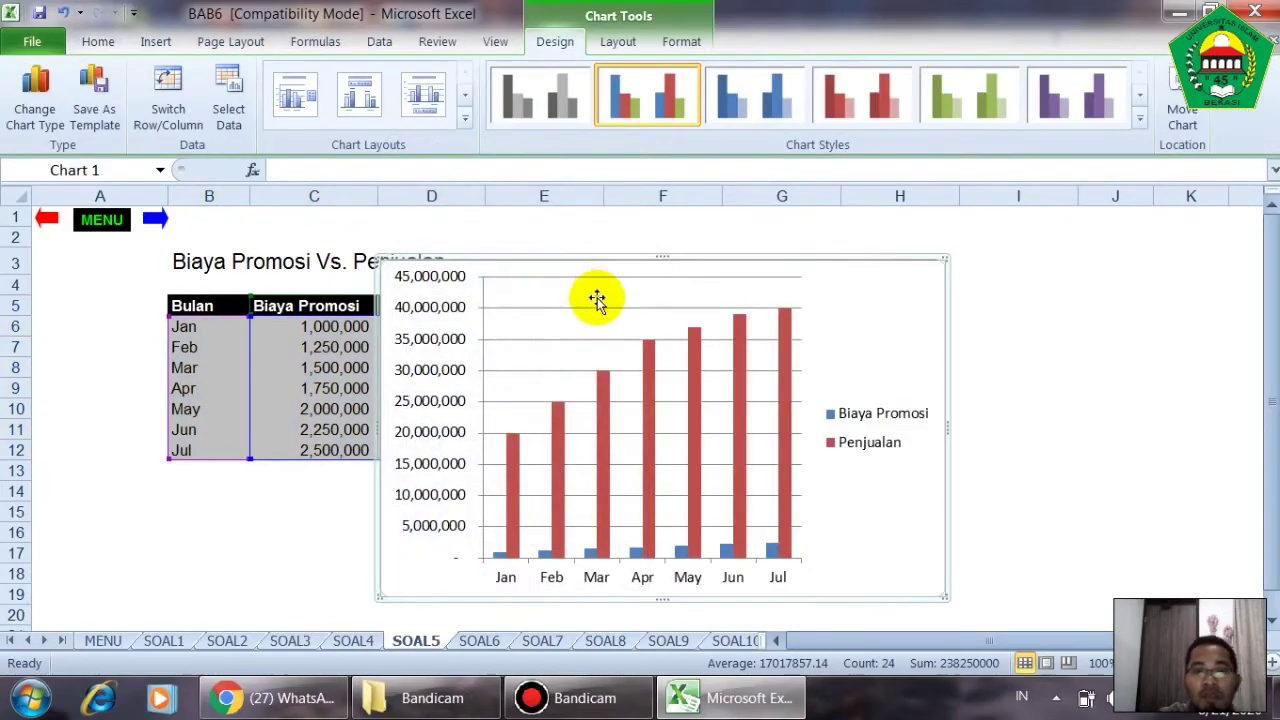
left_click_drag(597, 265, 717, 253)
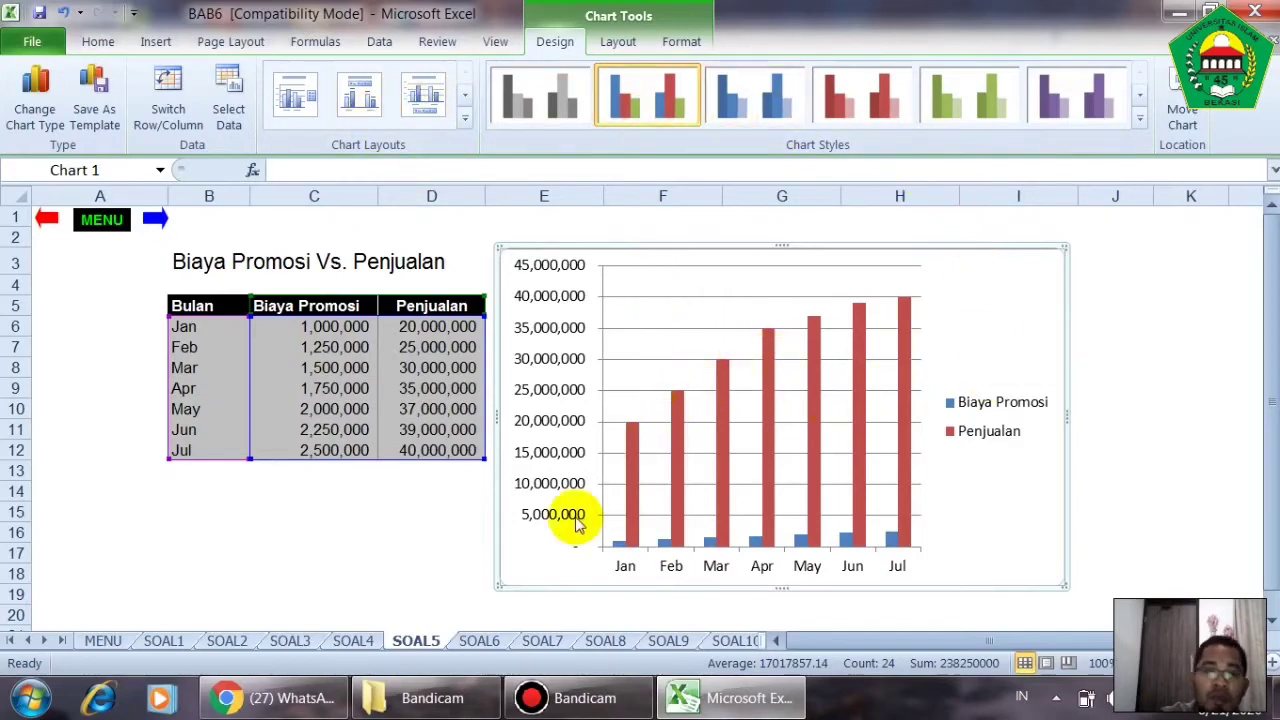
- On the SOAL7 sheet, insert a 2-D clustered column chart from the Bulan dan Tahun and Harga Gula data in B6:C18
left_click(480, 641)
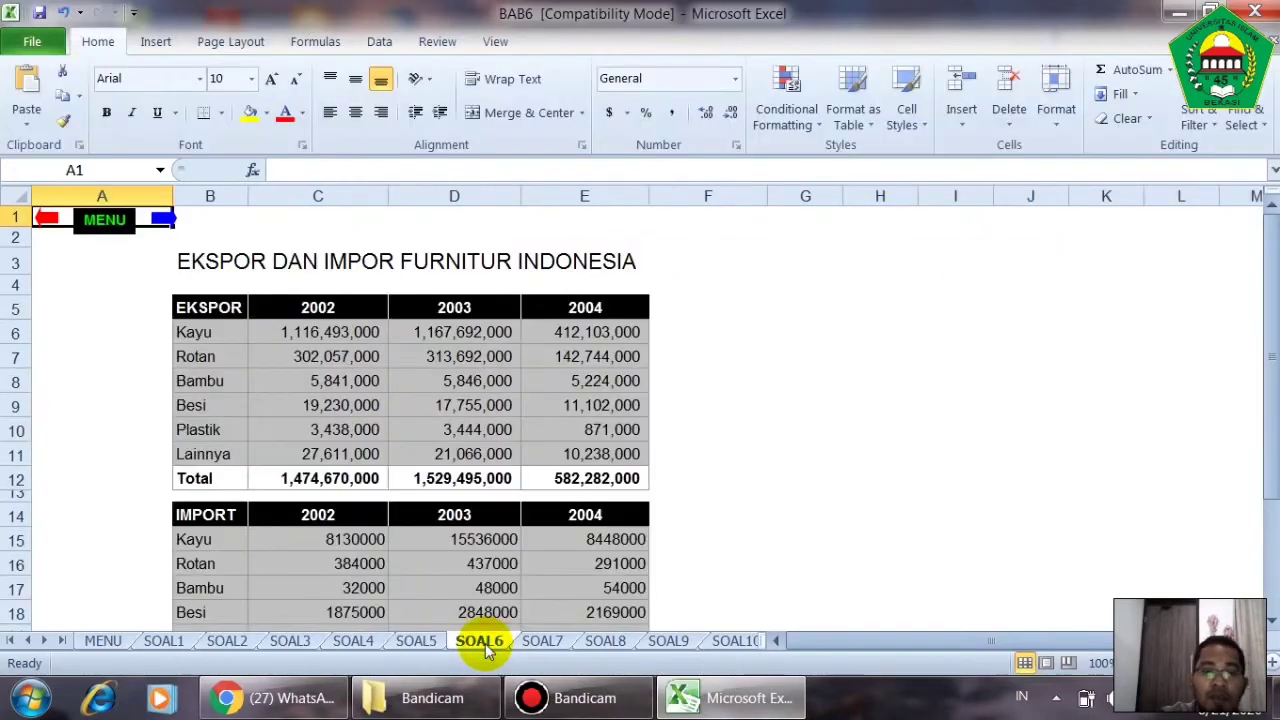
left_click(543, 641)
scroll(563, 523, "down", 2)
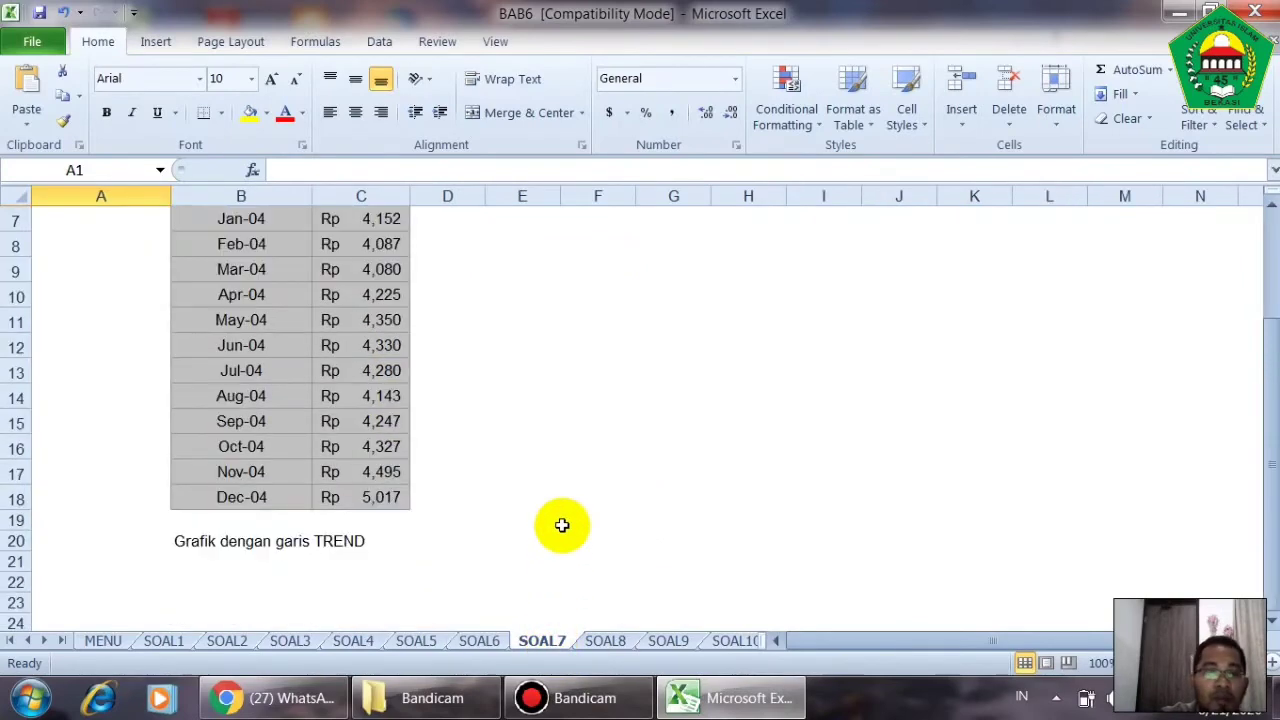
scroll(563, 523, "up", 1)
left_click_drag(222, 250, 343, 560)
left_click(155, 42)
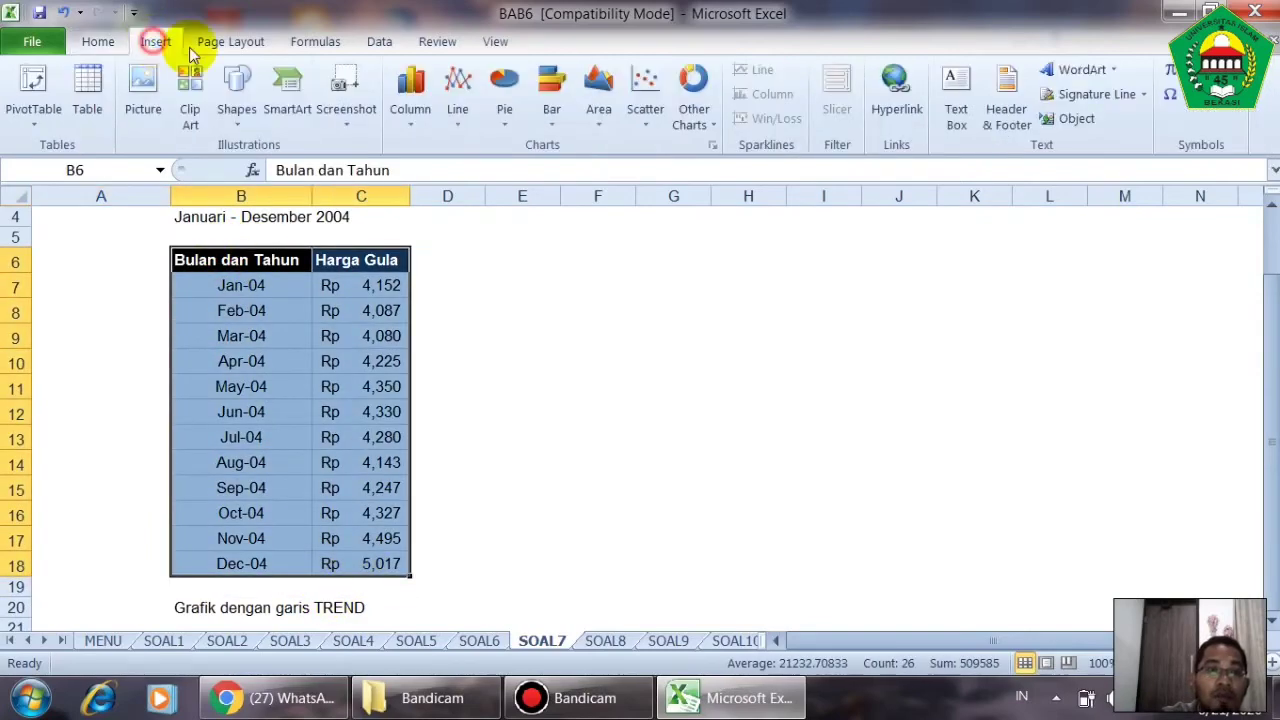
left_click(420, 124)
left_click(432, 186)
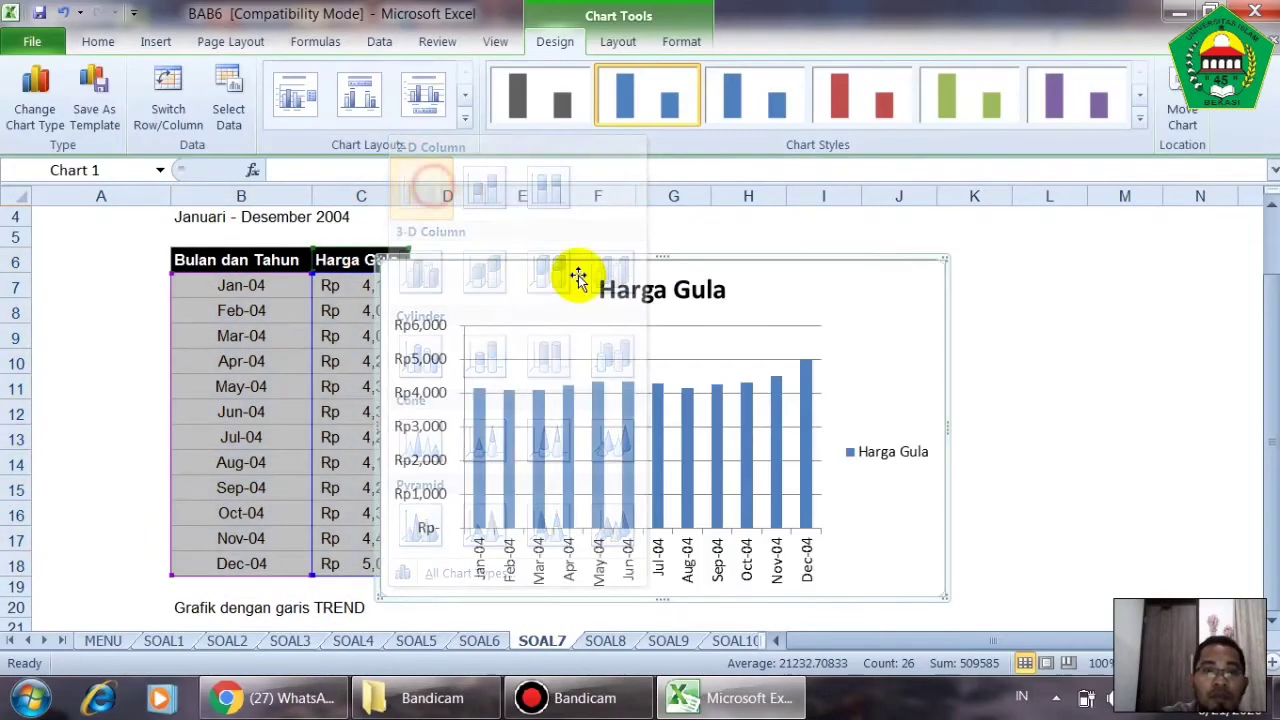
- Move the Harga Gula chart to the right of the table and delete its legend
left_click_drag(706, 266, 886, 265)
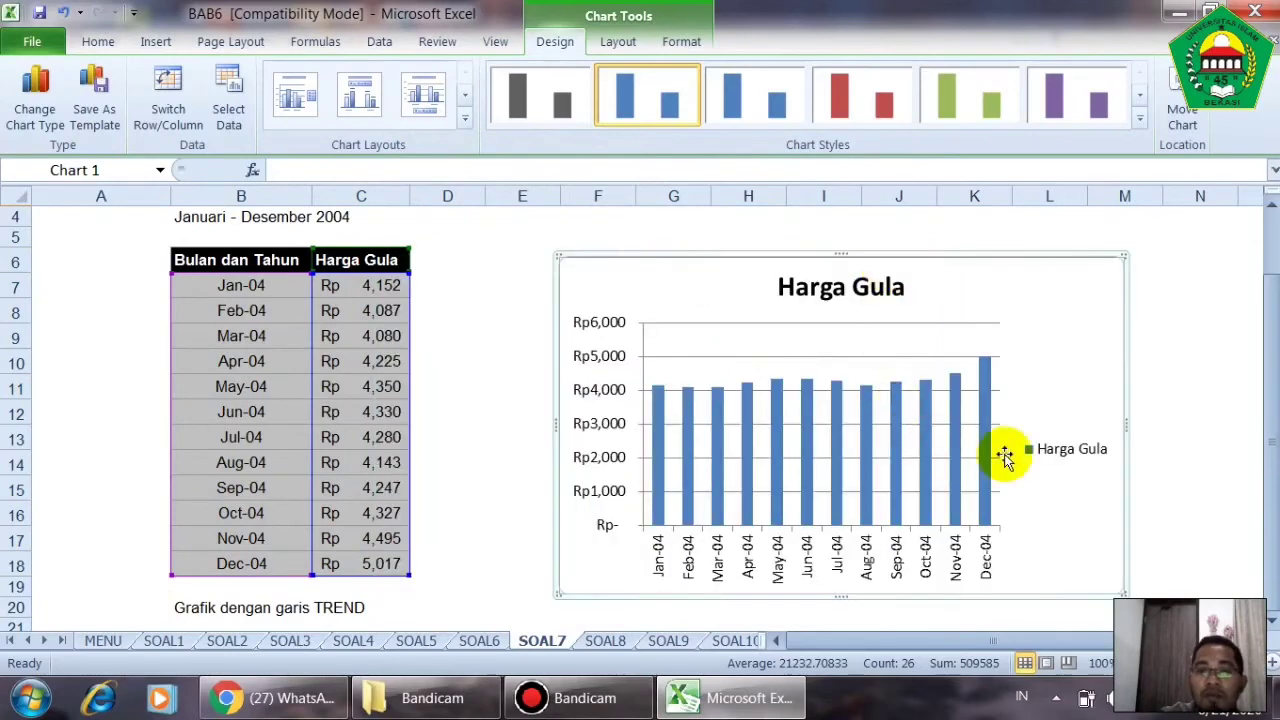
left_click(1060, 458)
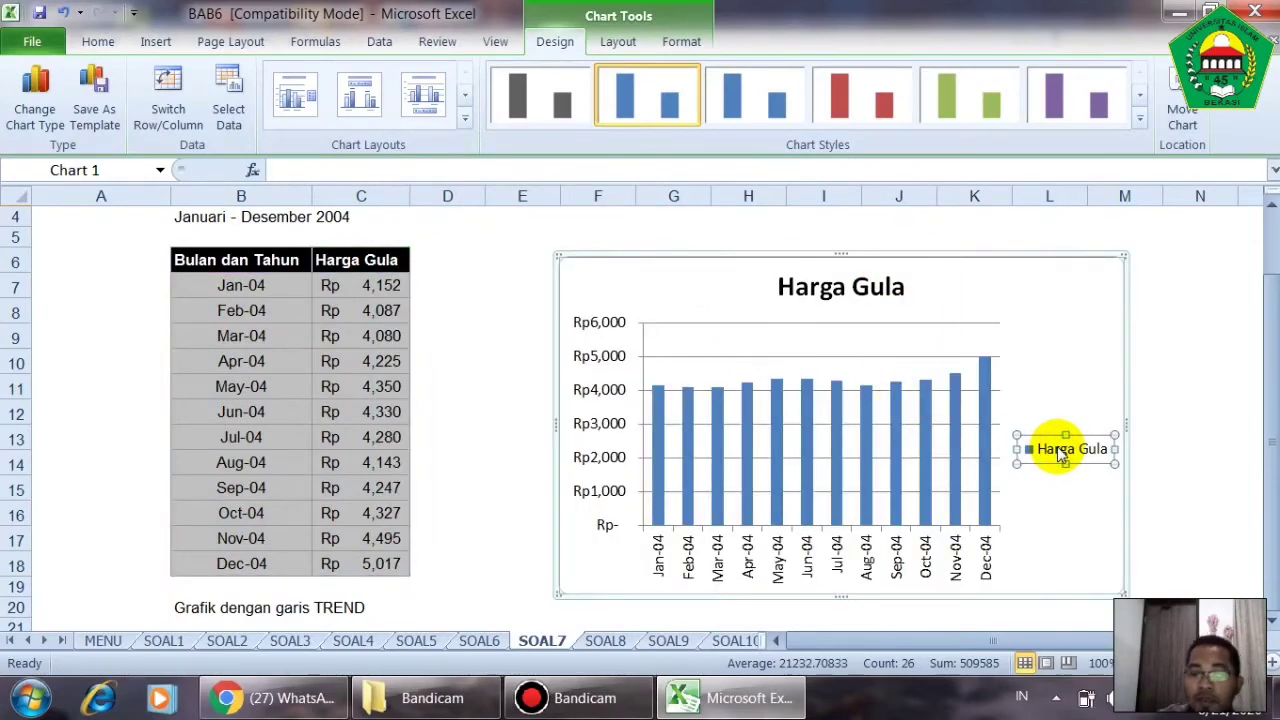
key("Delete")
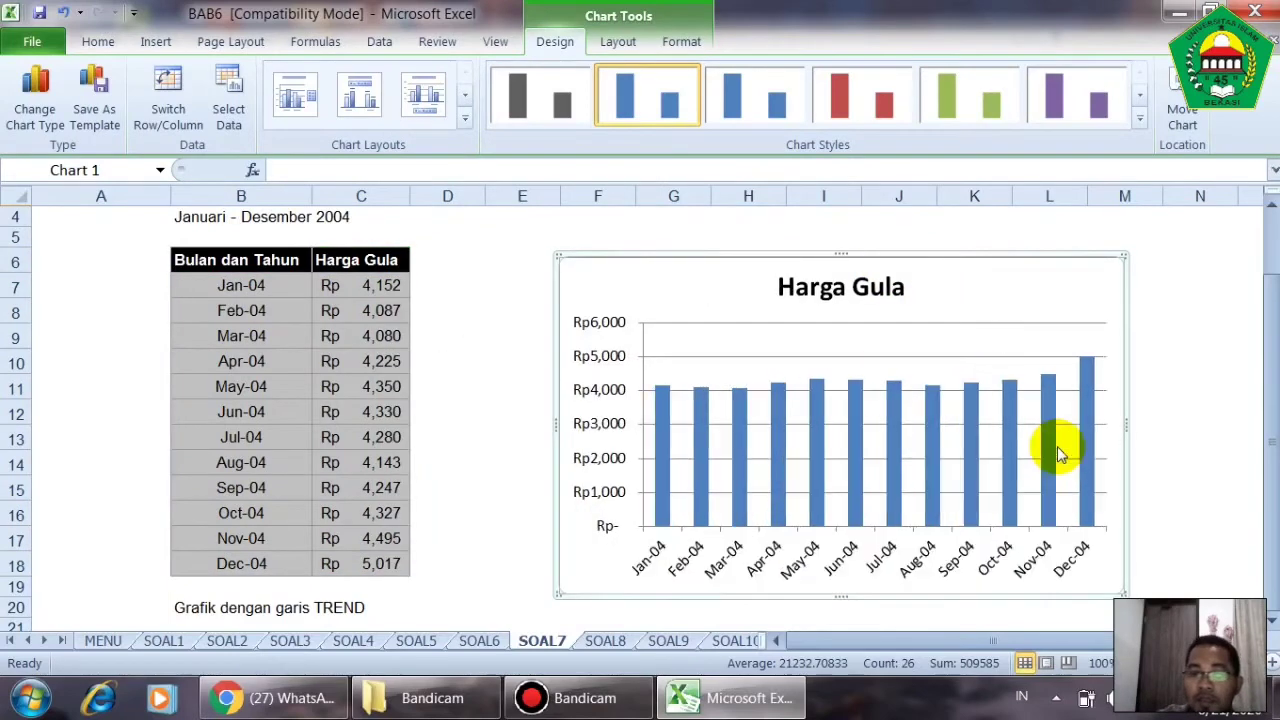
- On the SOAL9 sheet, insert a 2-D clustered column chart from B7:E12, leaving out the totals, and move it to the right
left_click(610, 641)
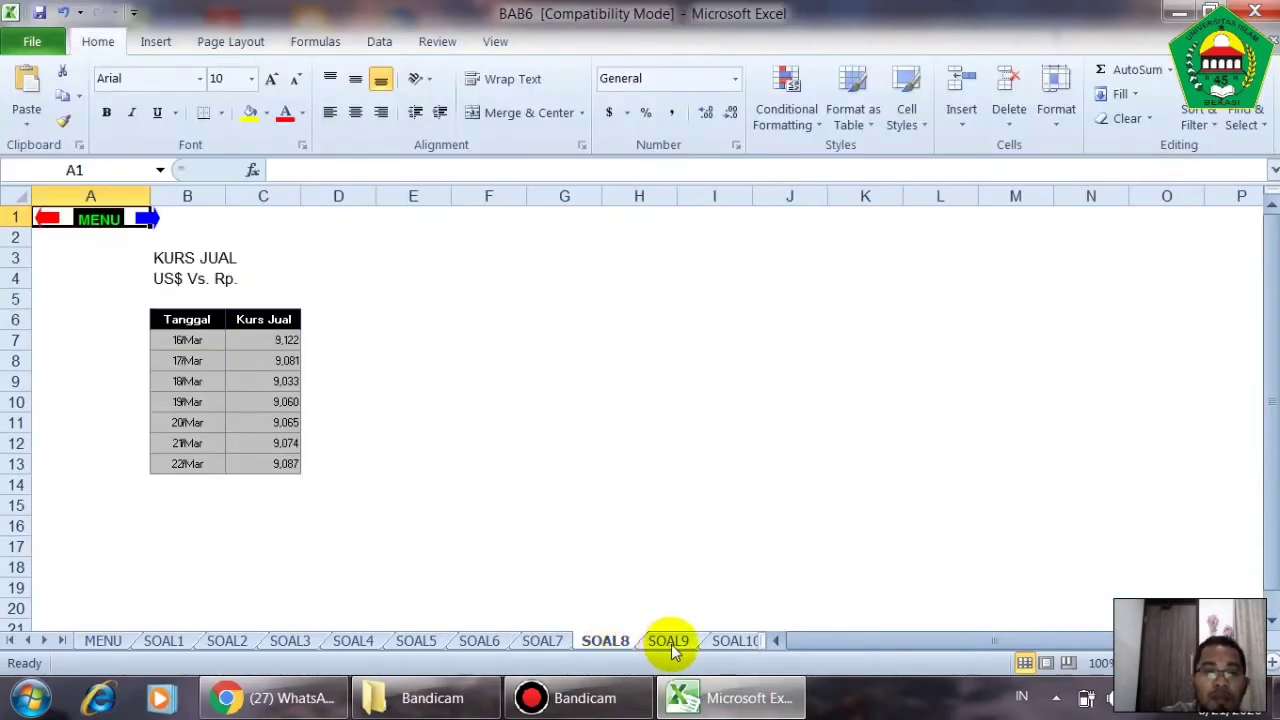
left_click(669, 641)
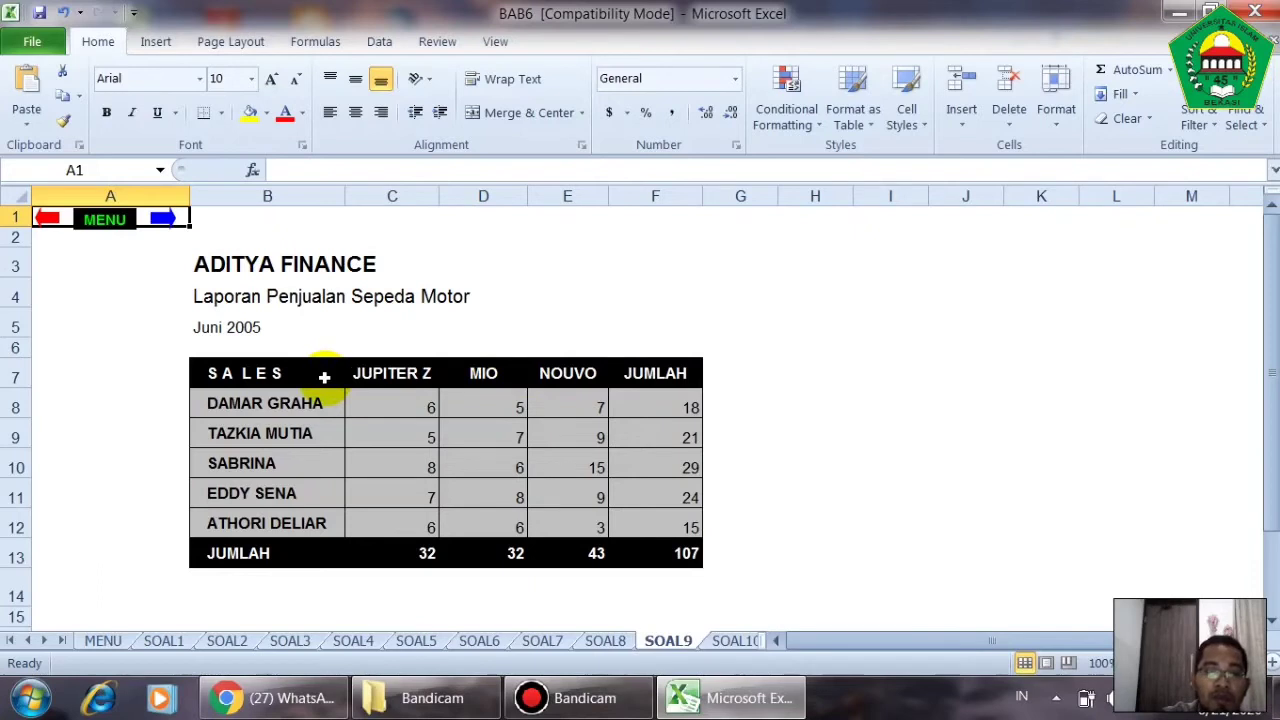
left_click_drag(287, 372, 607, 532)
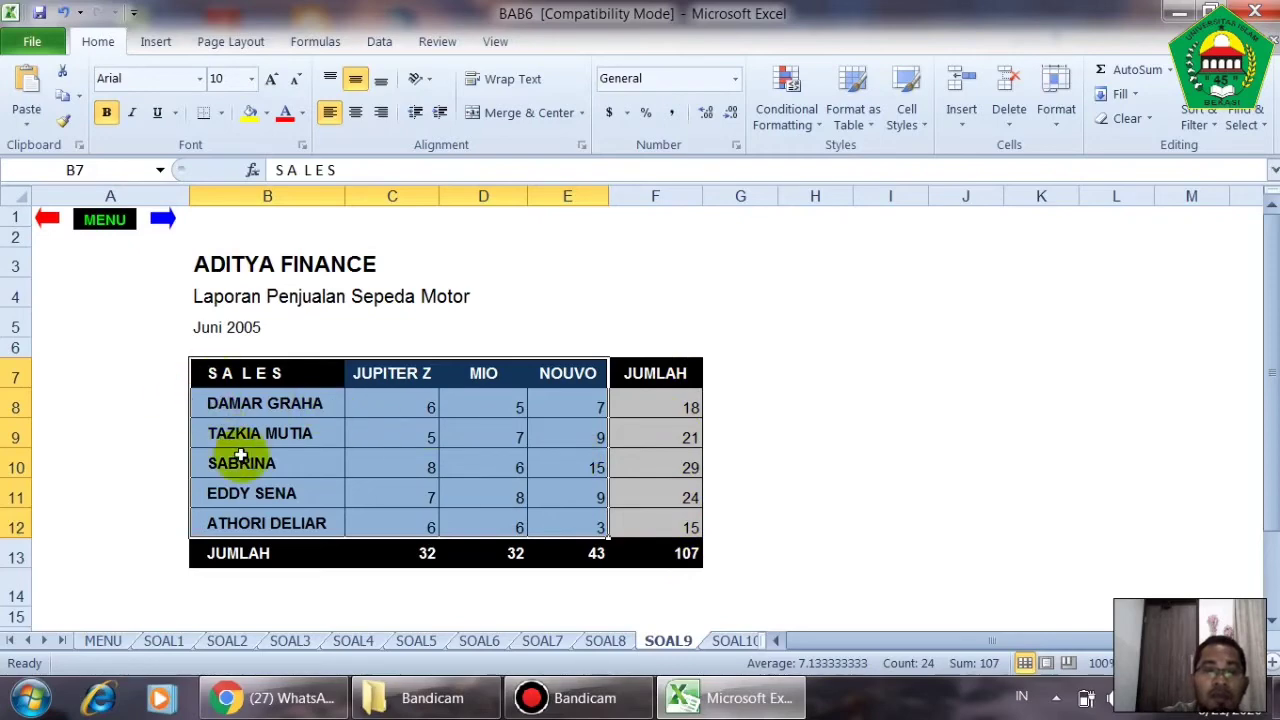
left_click(160, 41)
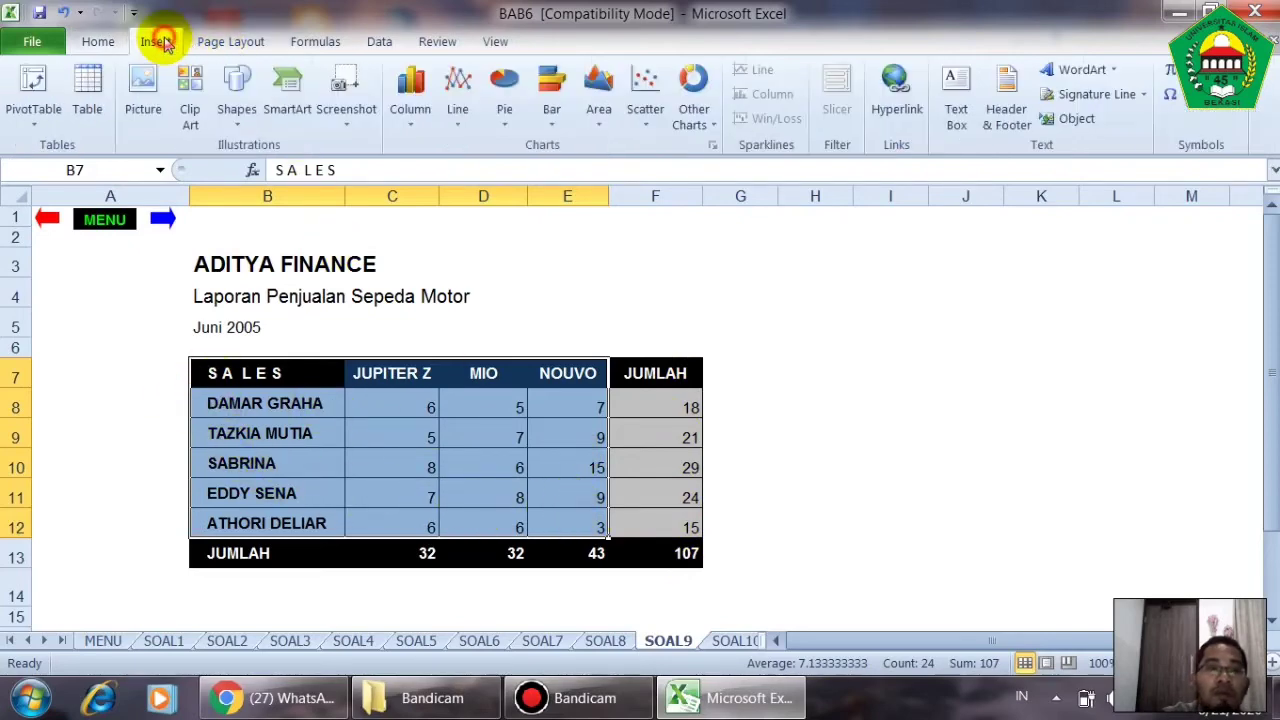
left_click(411, 110)
left_click(421, 186)
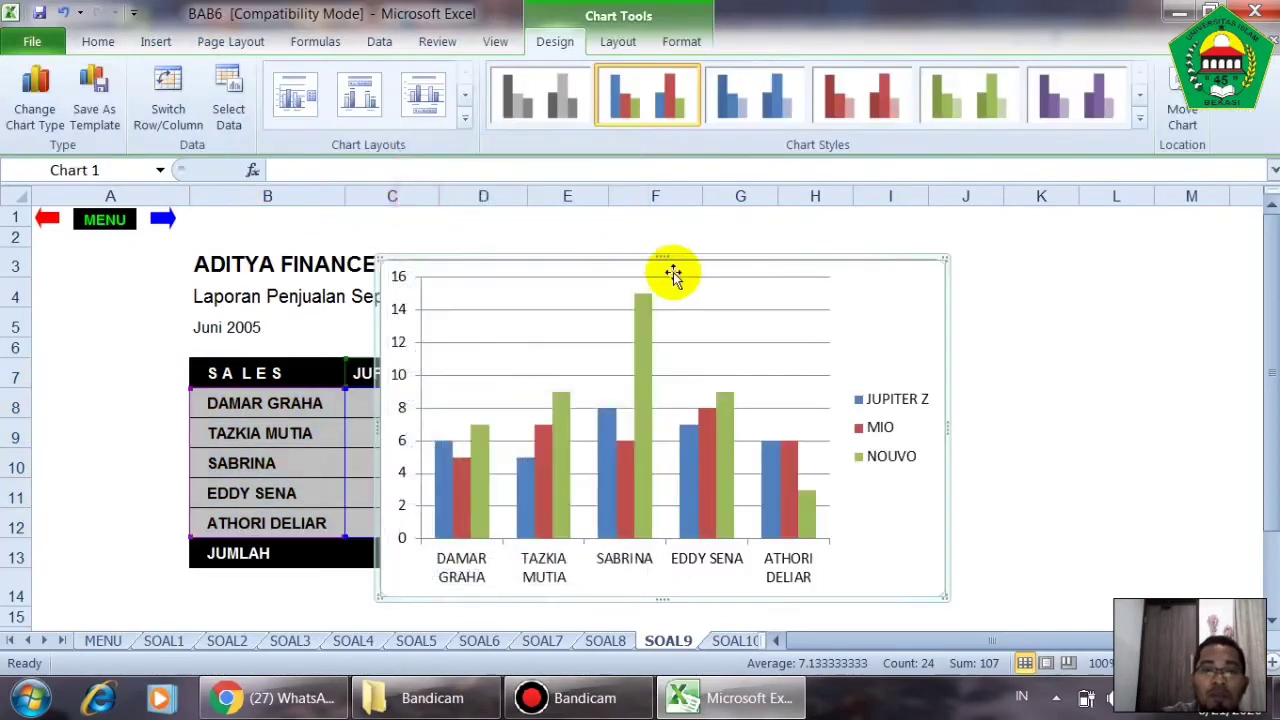
left_click_drag(708, 258, 951, 246)
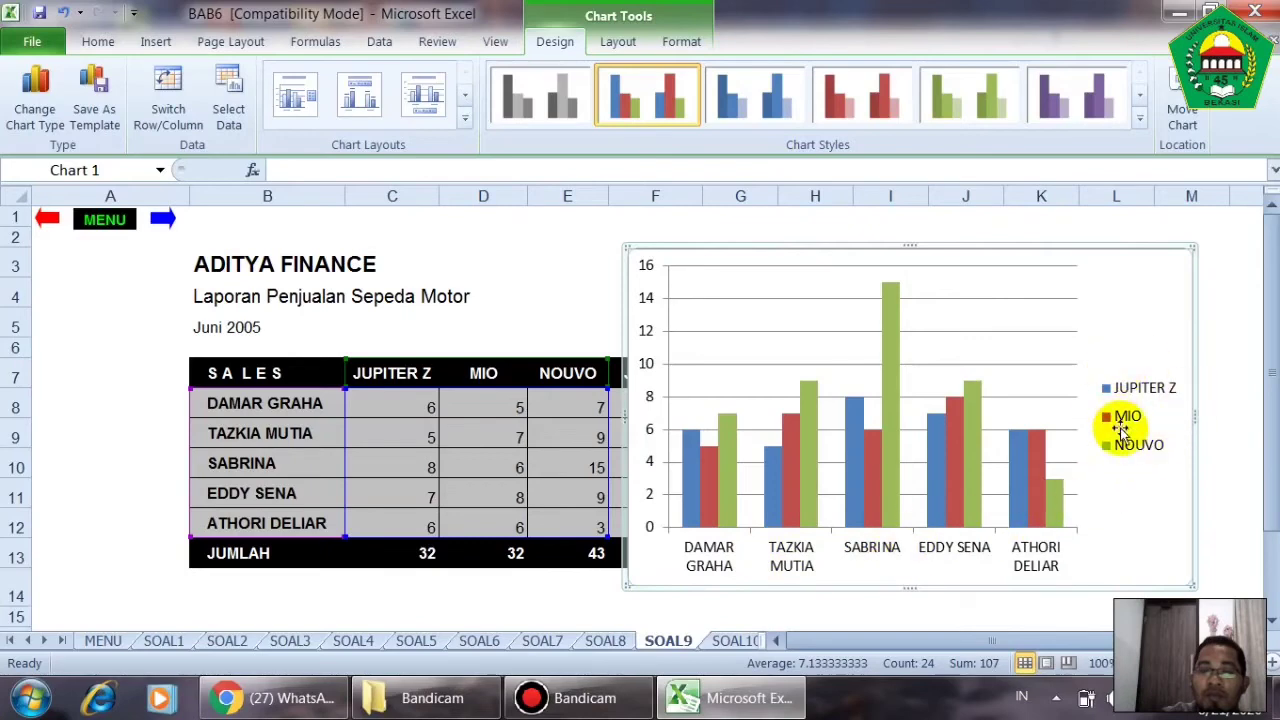
- Try switching rows and columns in the SOAL9 chart's data source so the motorcycle models form the categories, and undo the switch
right_click(1140, 302)
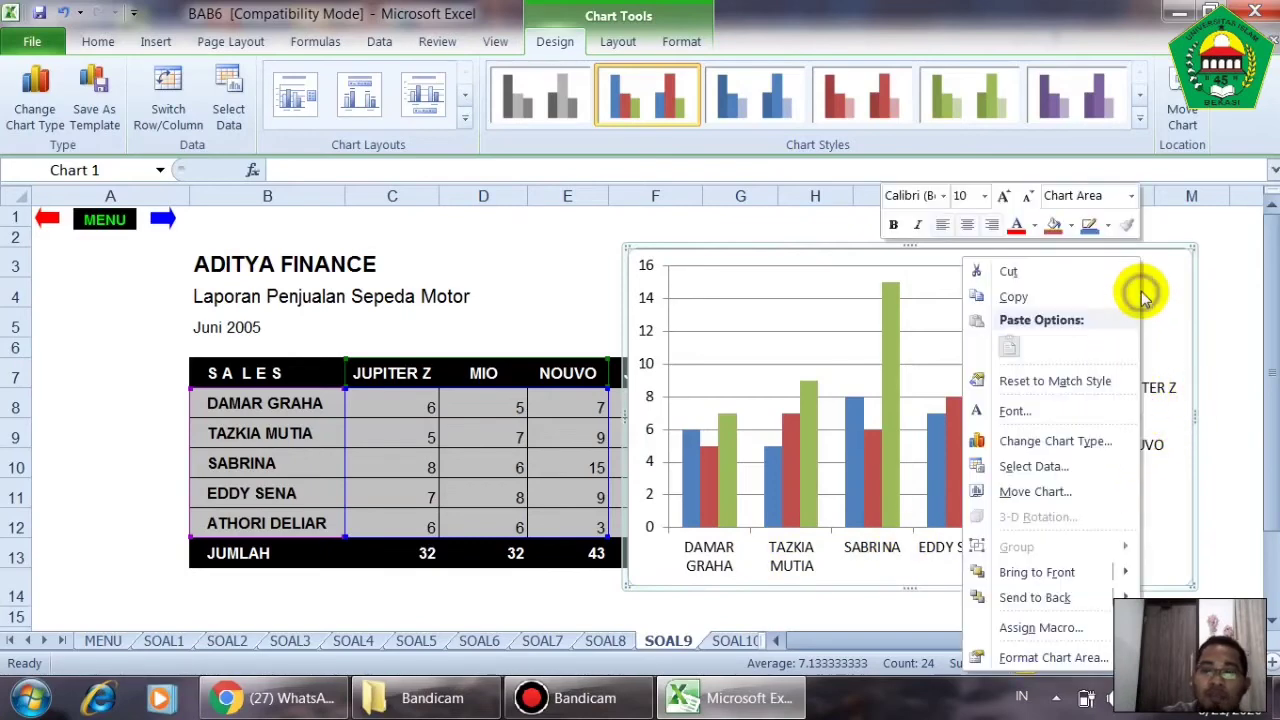
left_click(1075, 474)
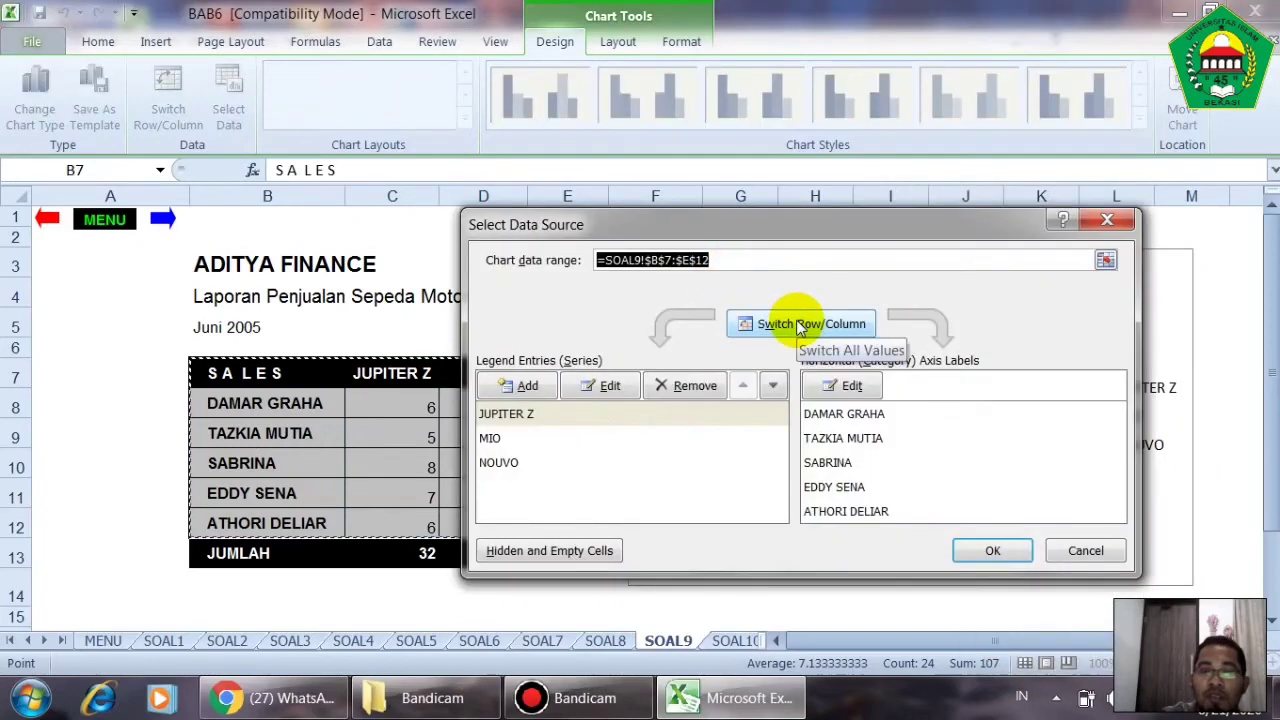
left_click(800, 326)
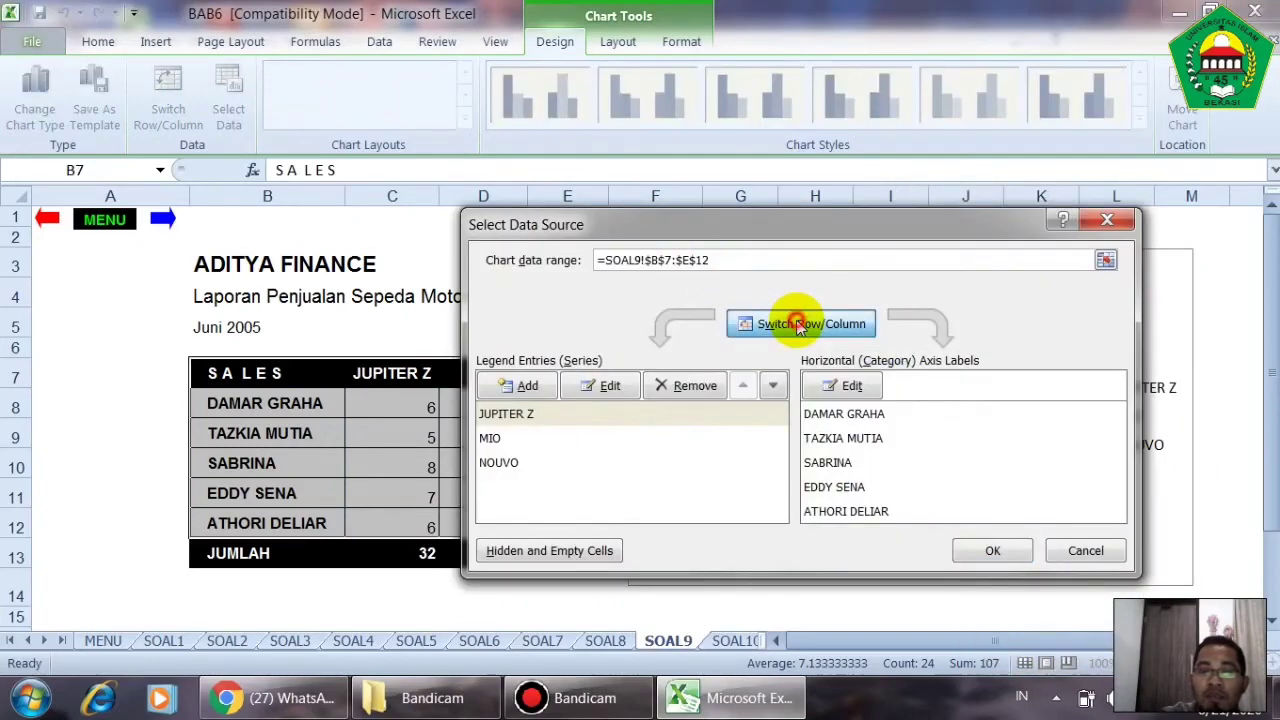
left_click(1020, 552)
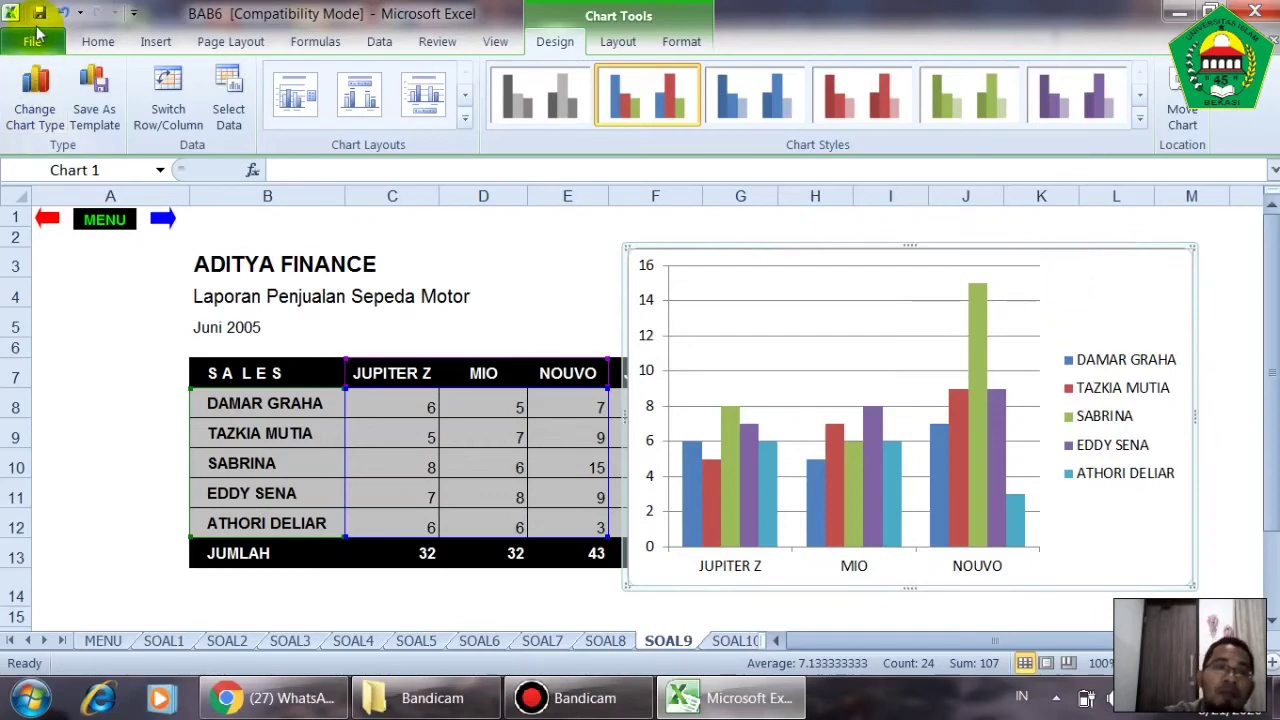
left_click(65, 12)
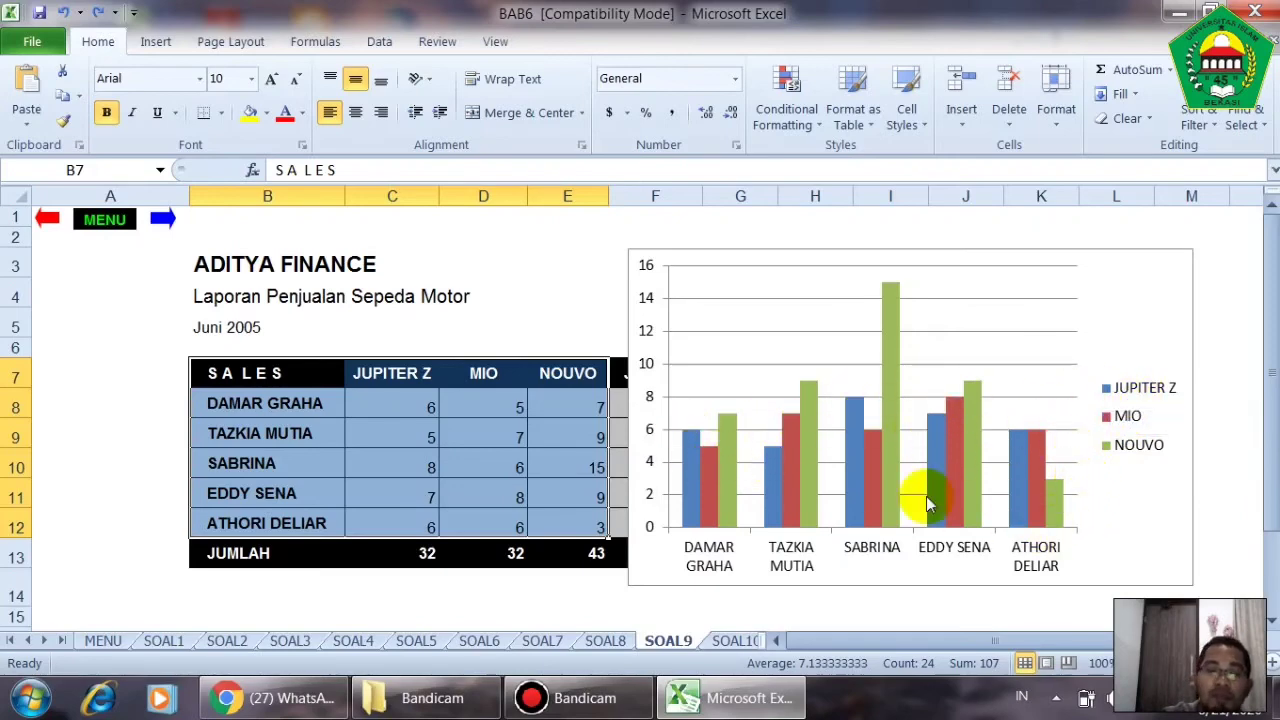
- On the SOAL10 sheet, insert a 2-D clustered column chart from the monthly motorcycle sales in B7:I10, leaving out the totals
mouse_move(972, 492)
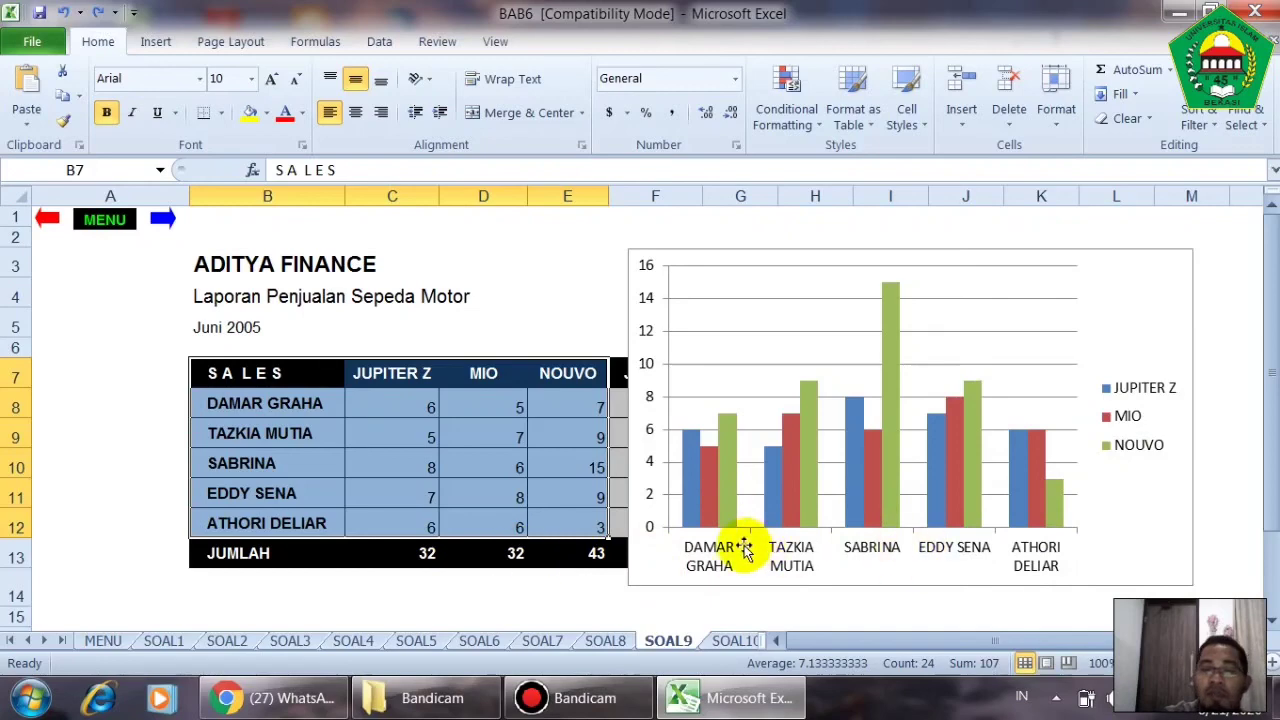
left_click(733, 640)
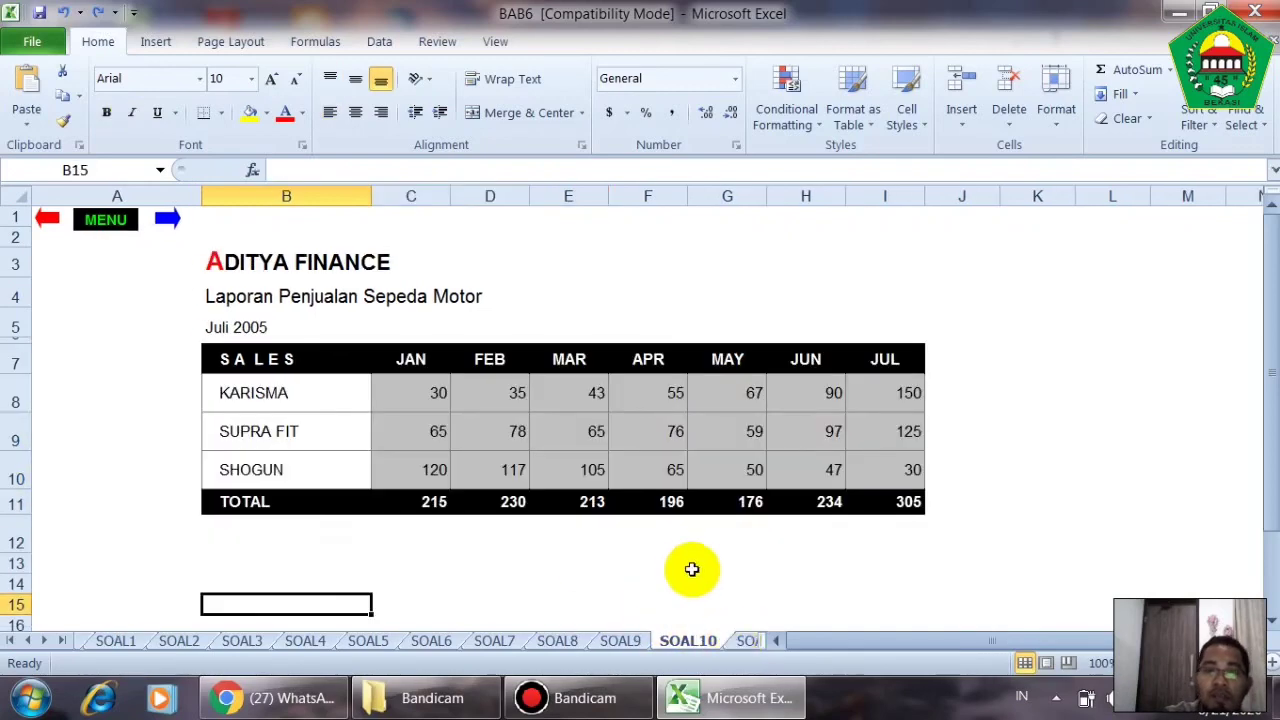
left_click(630, 641)
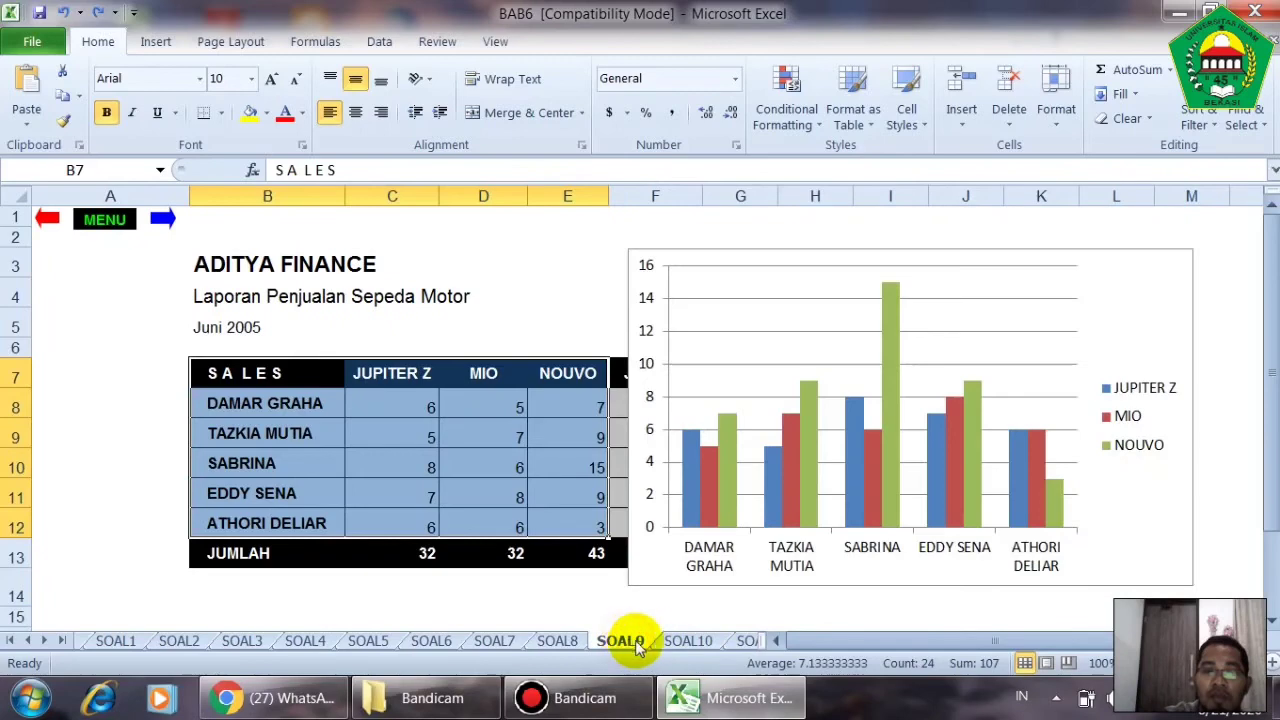
left_click(692, 640)
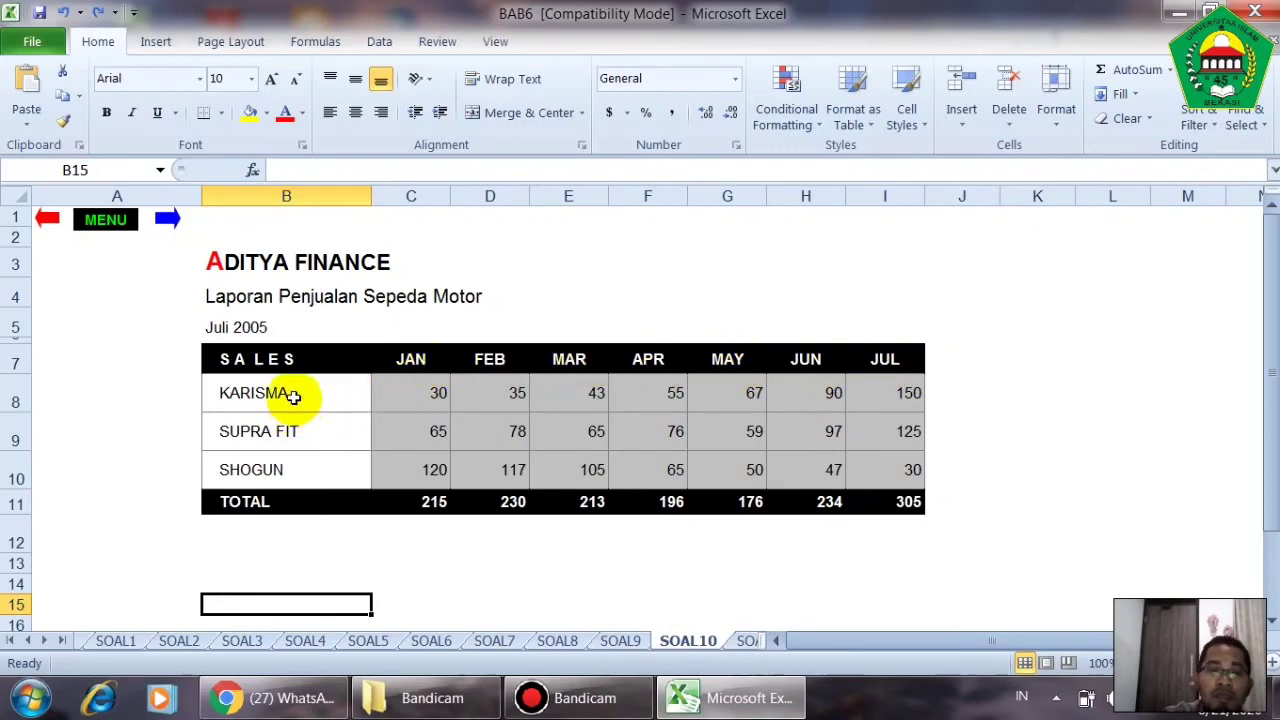
left_click_drag(257, 364, 851, 470)
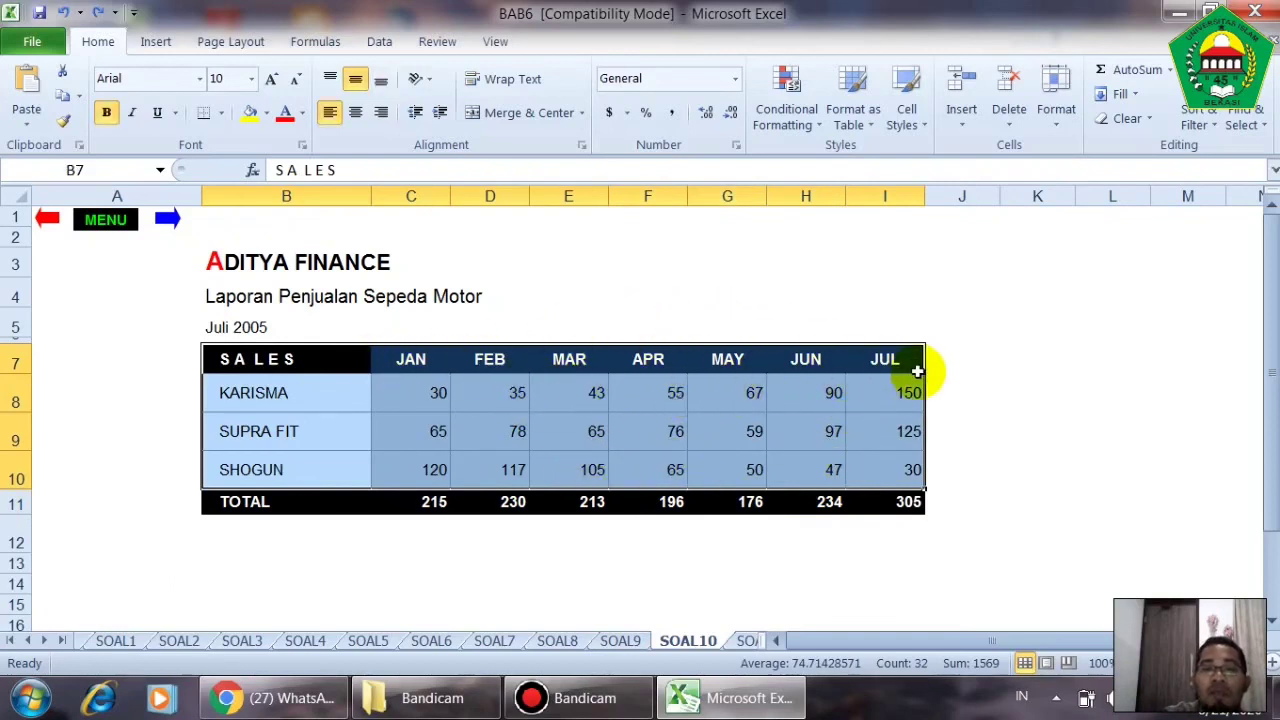
left_click(156, 41)
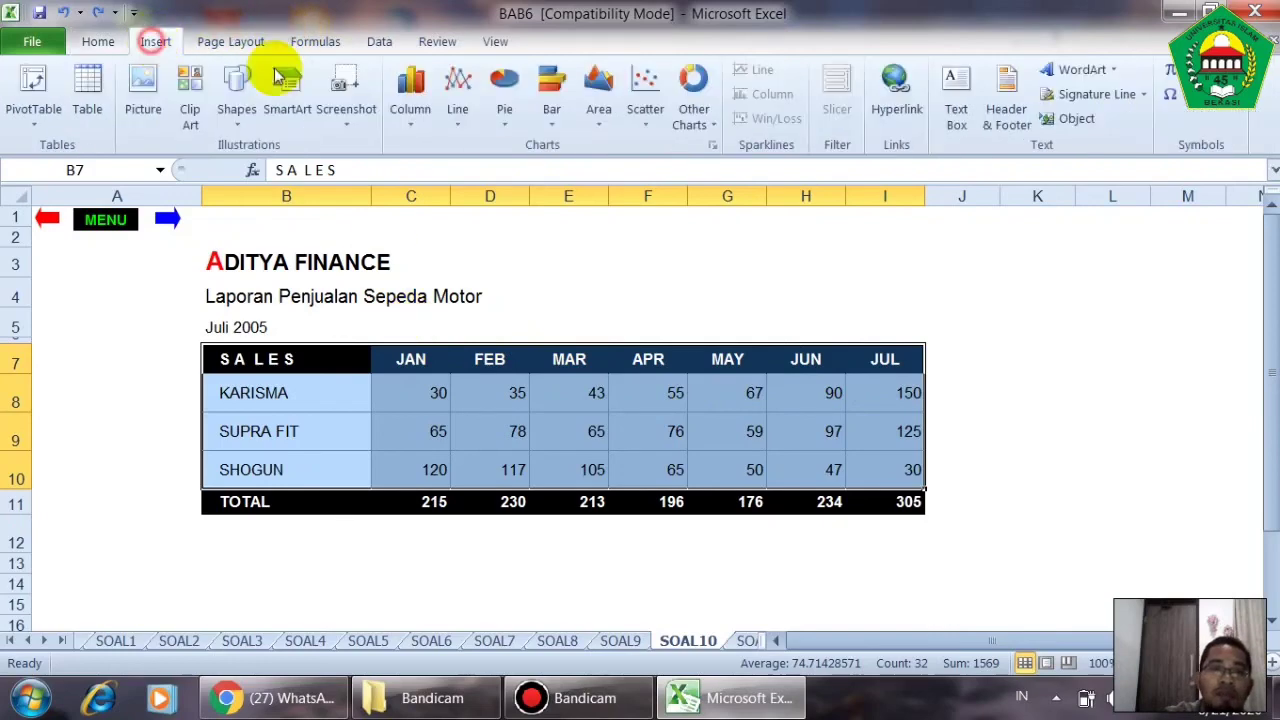
left_click(412, 110)
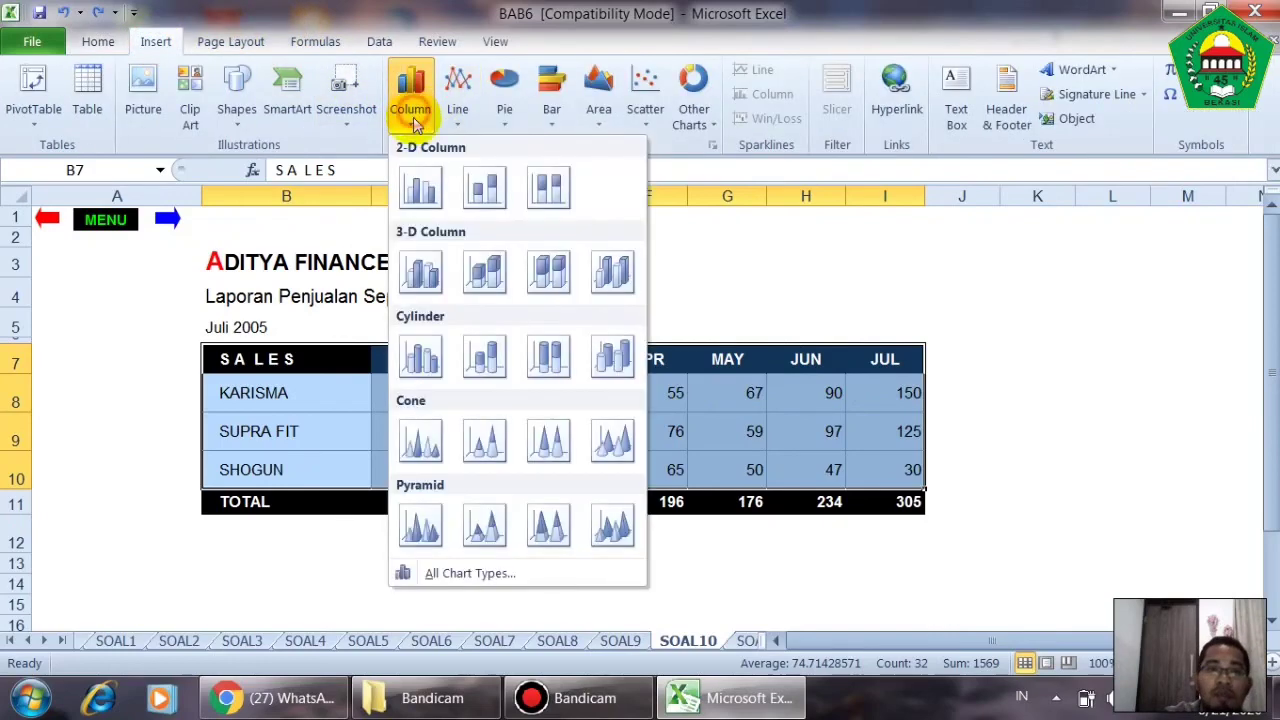
left_click(422, 186)
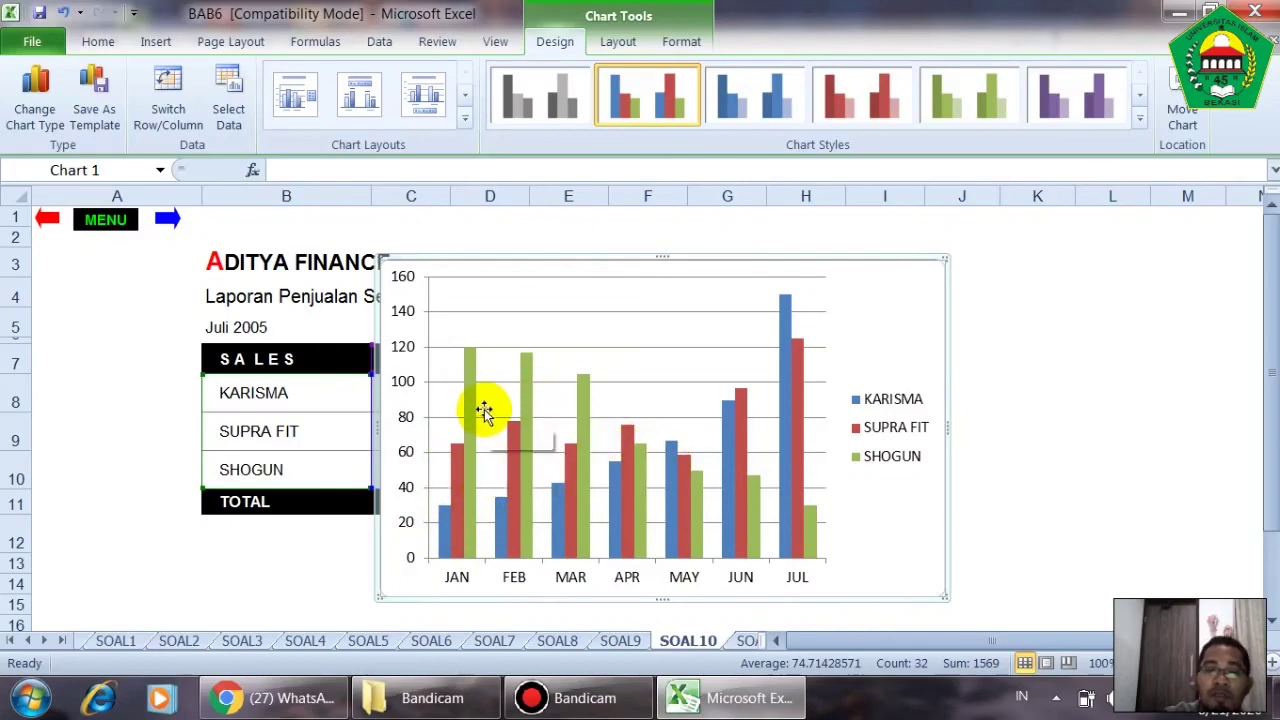
- Open the SOAL11 sheet containing the Bank Indonesia Jaya credit table
left_click(740, 639)
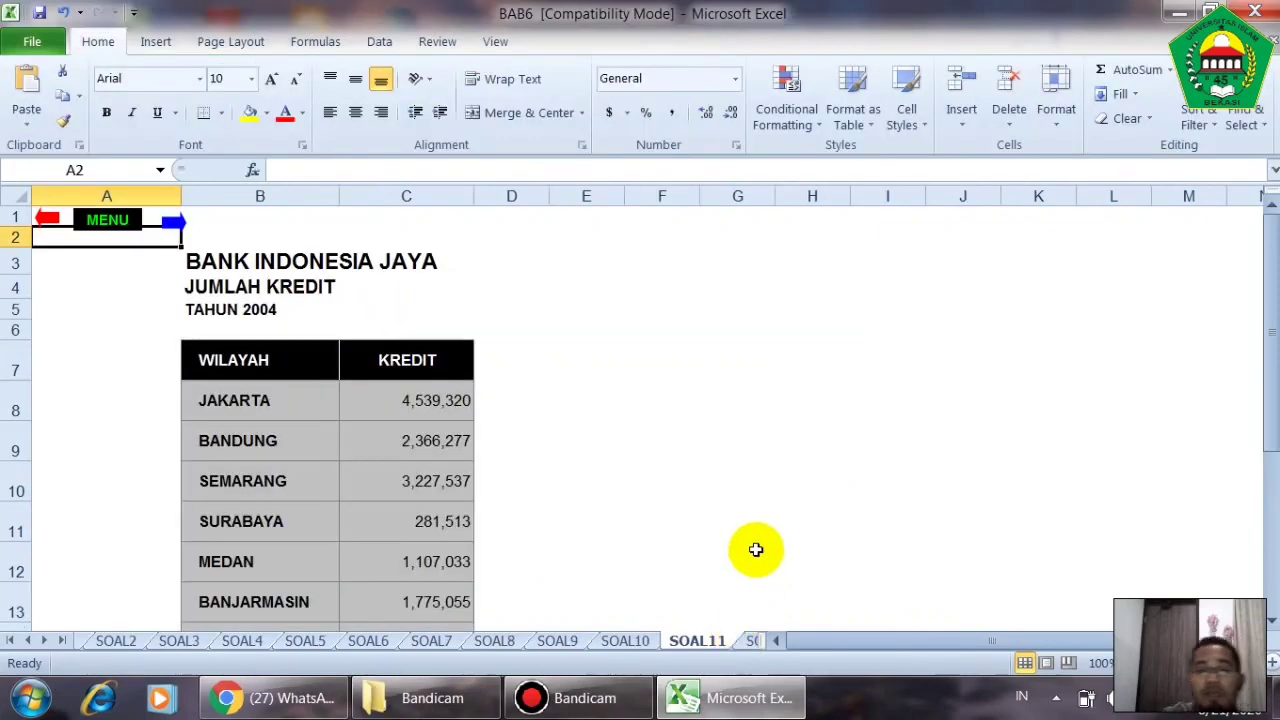